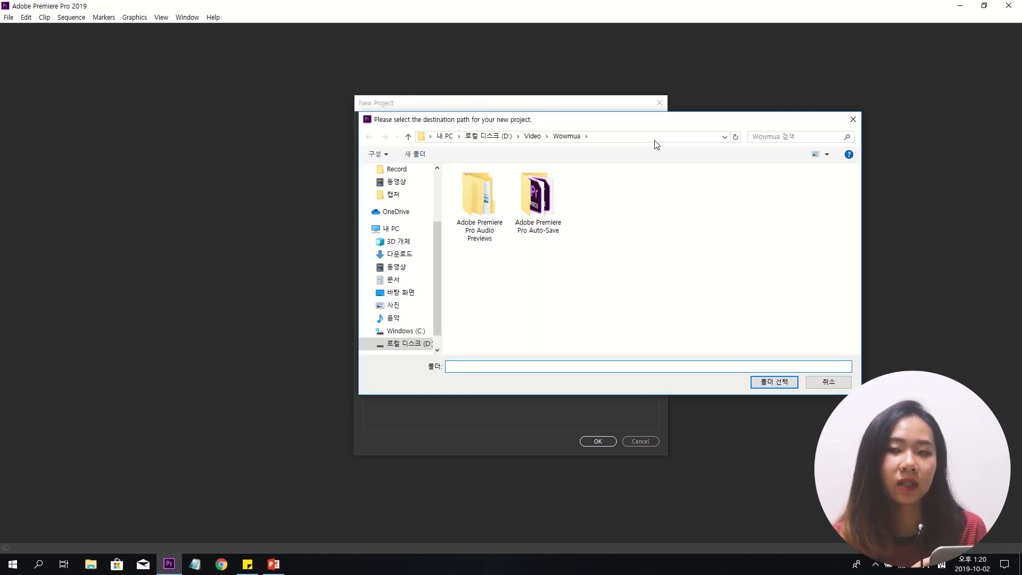
Set the new project's location to D:\Video\YouTube\05 and create the CNS INTRO project
click(532, 137)
click(484, 243)
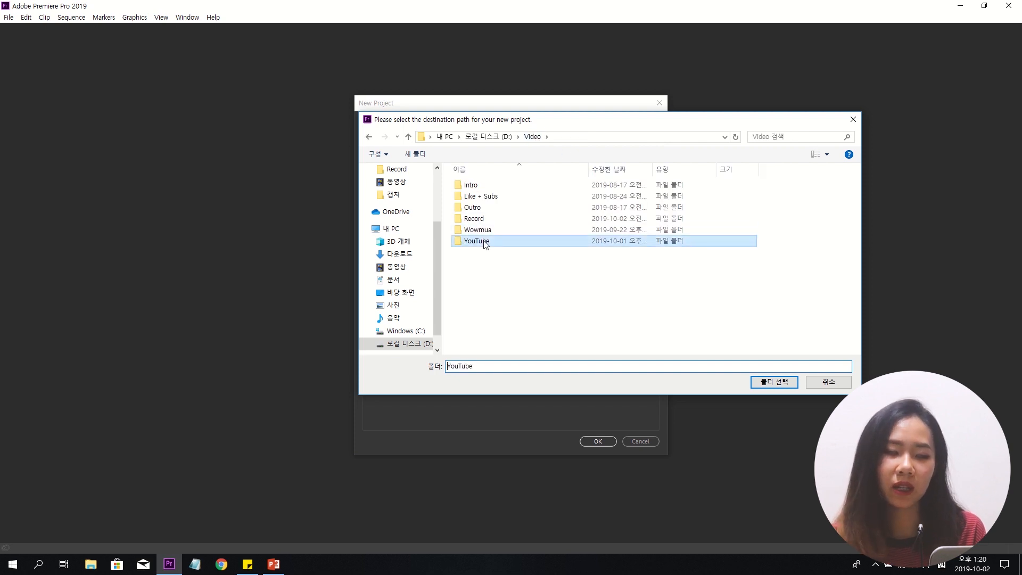
double_click(485, 242)
double_click(716, 202)
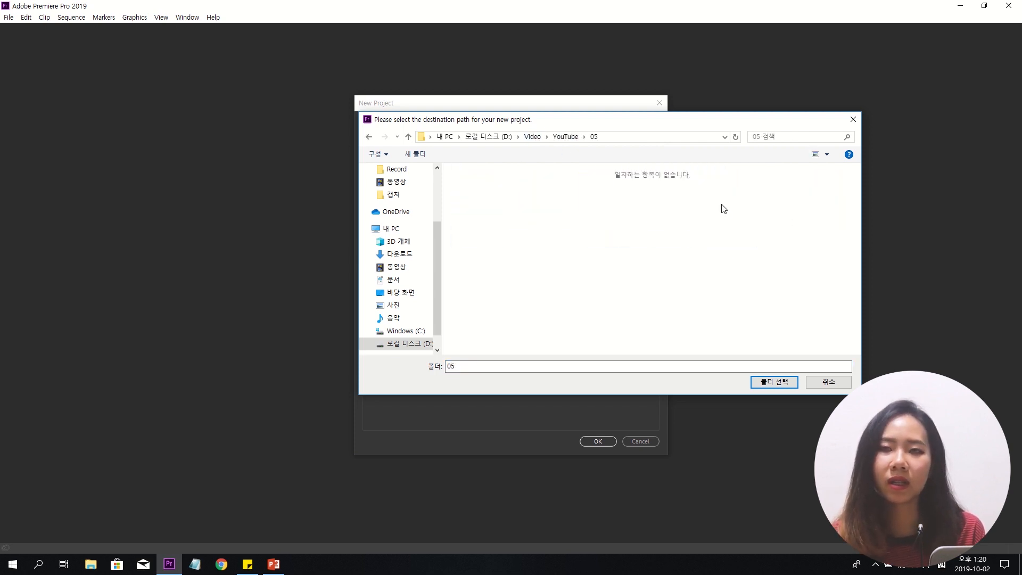
click(772, 383)
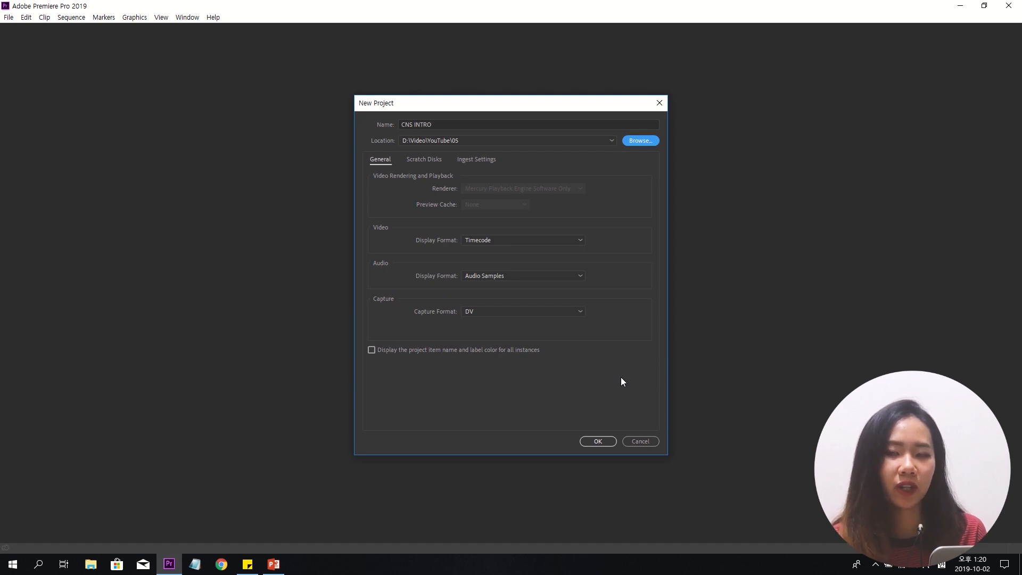
click(590, 441)
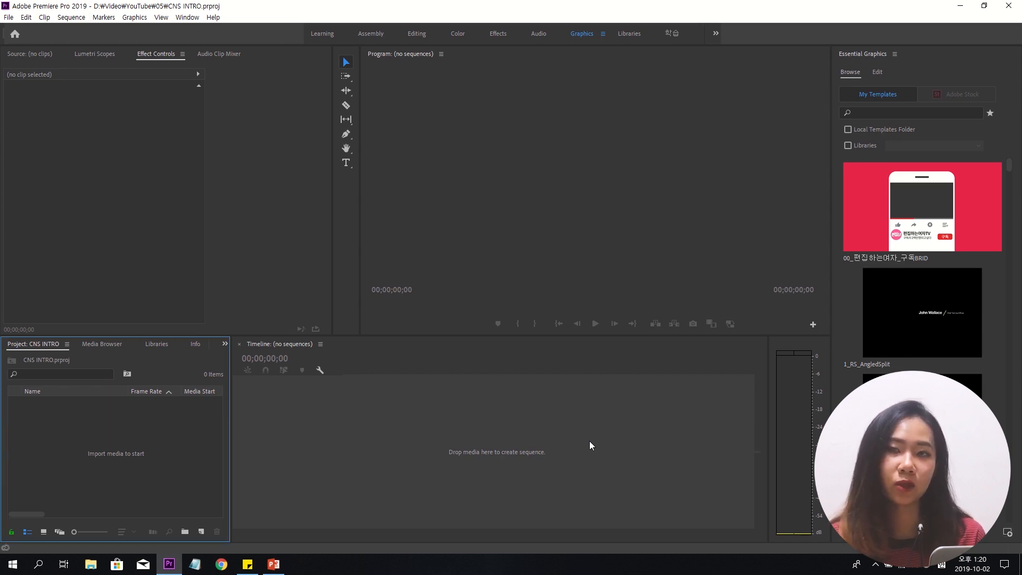
Create a new sequence from the Digital SLR DSLR 1080p30 preset
click(202, 532)
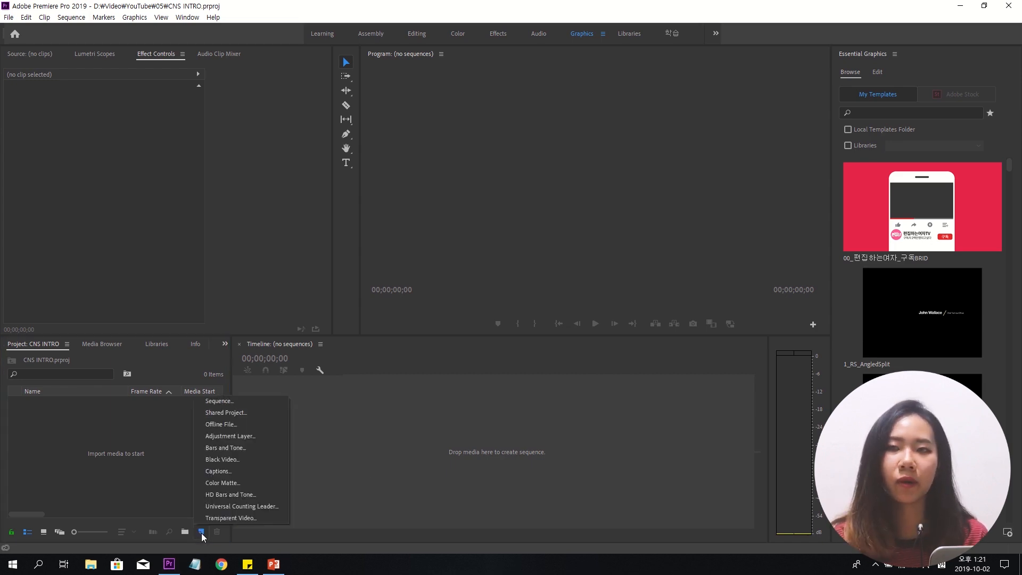
click(235, 401)
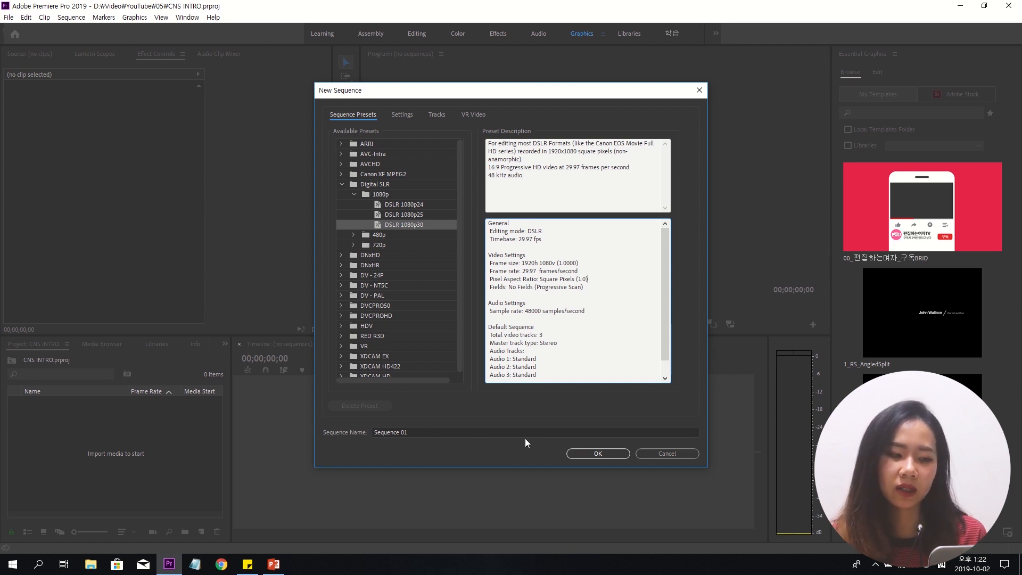
click(592, 453)
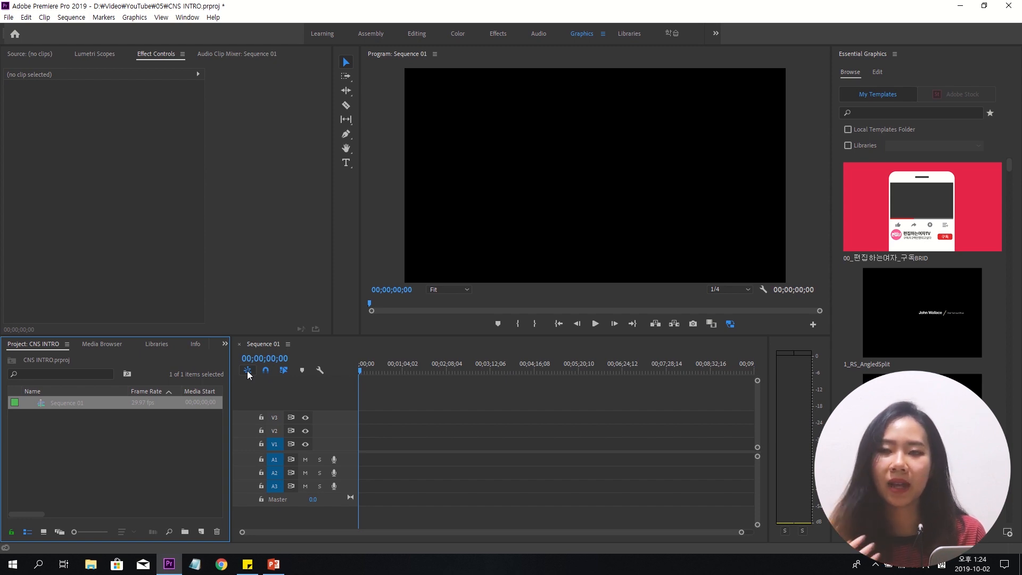
Import Beach - 7268.mp4 and Volkswagen - 7272.mp4 from the 05 folder into the project
double_click(96, 444)
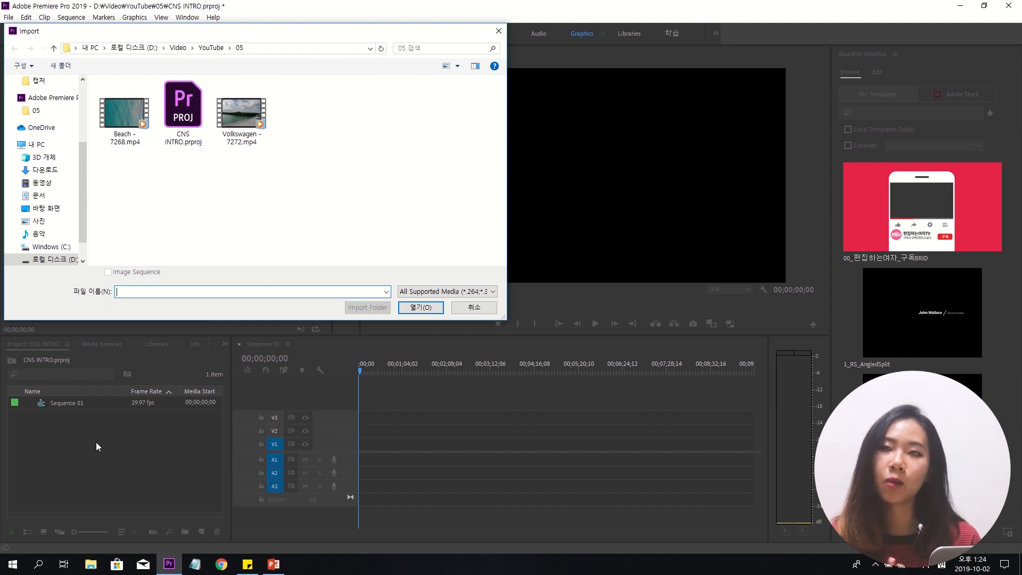
click(125, 114)
ctrl+click(248, 137)
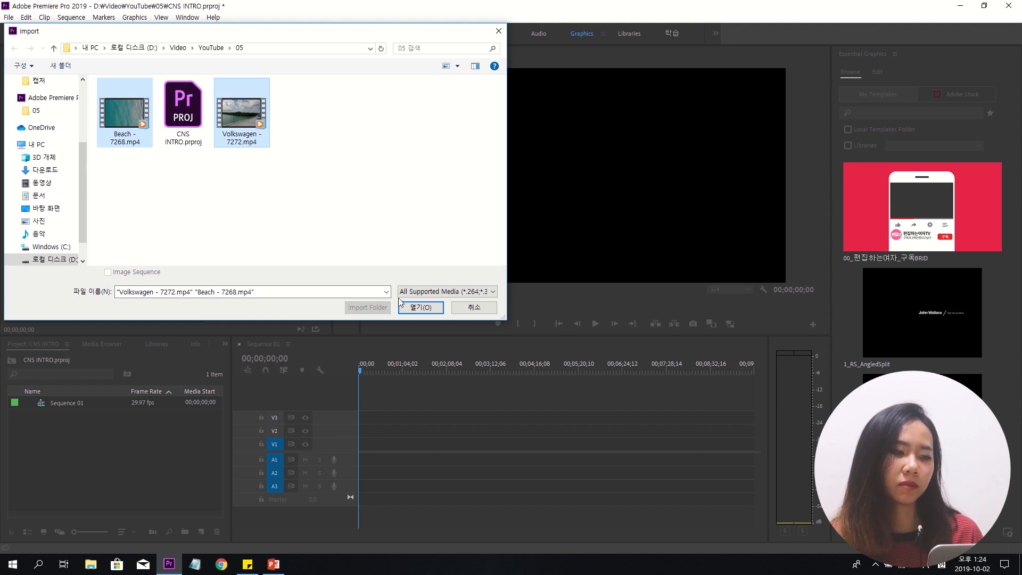
click(428, 308)
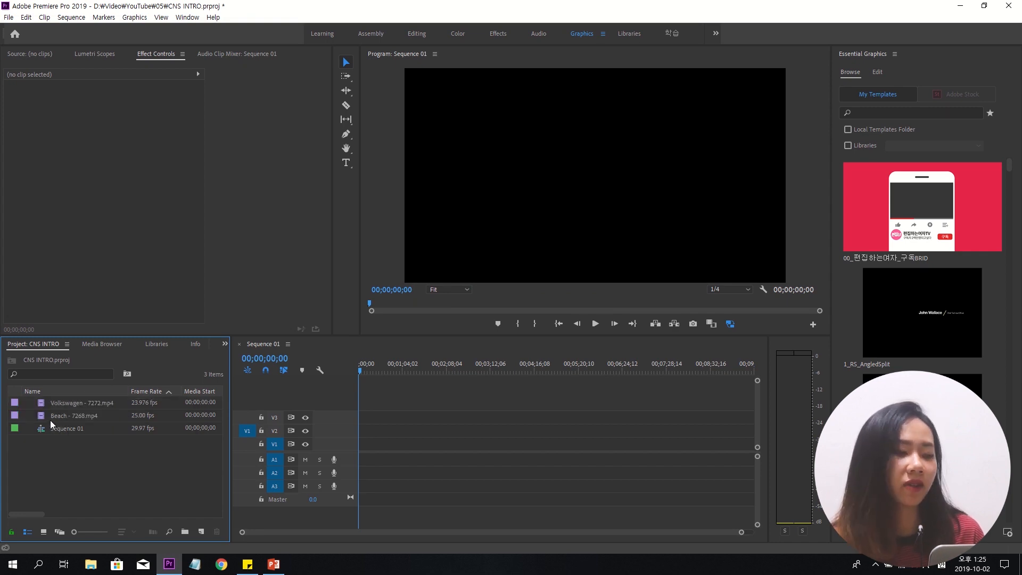
Place the Beach - 7268.mp4 clip at the start of track V1, keeping the existing sequence settings
drag(43, 420, 359, 447)
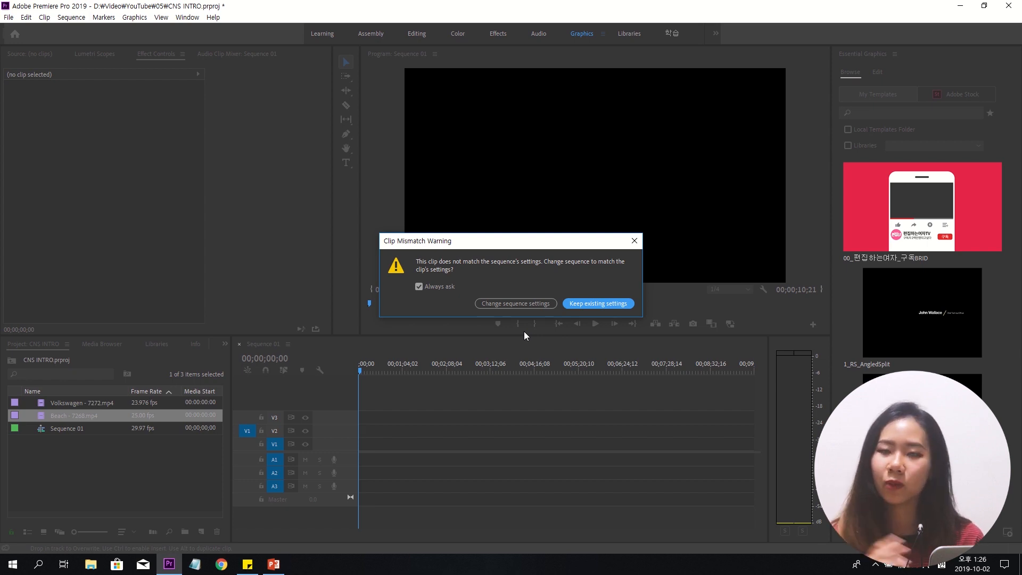
click(627, 304)
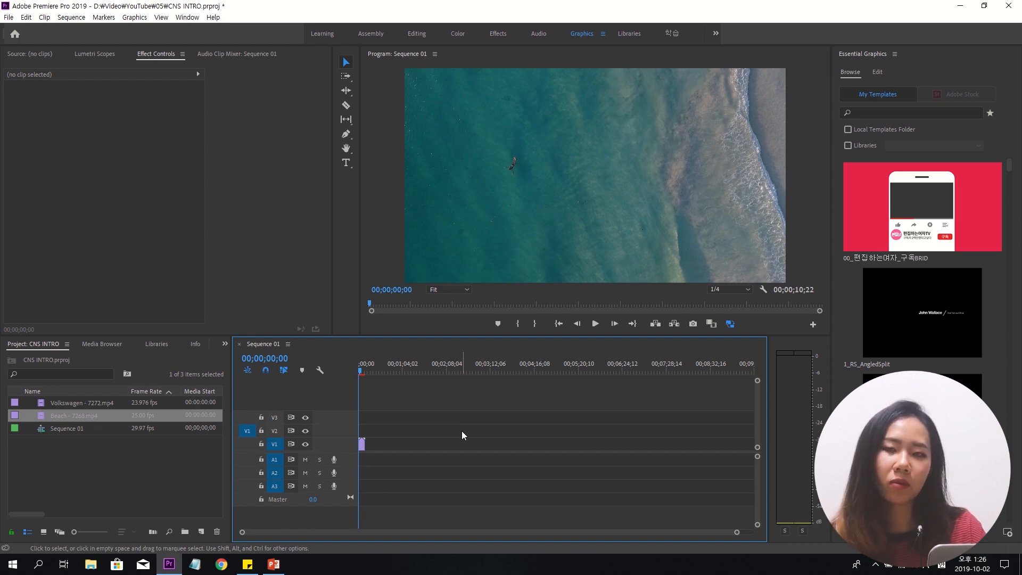
key(equal)
key(equal)
key(equal)
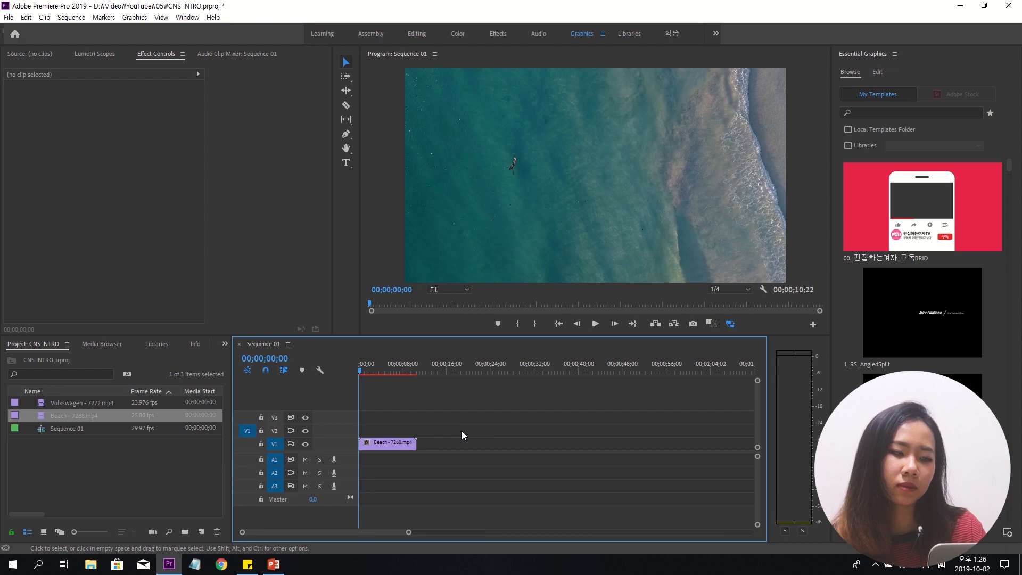
key(equal)
key(equal)
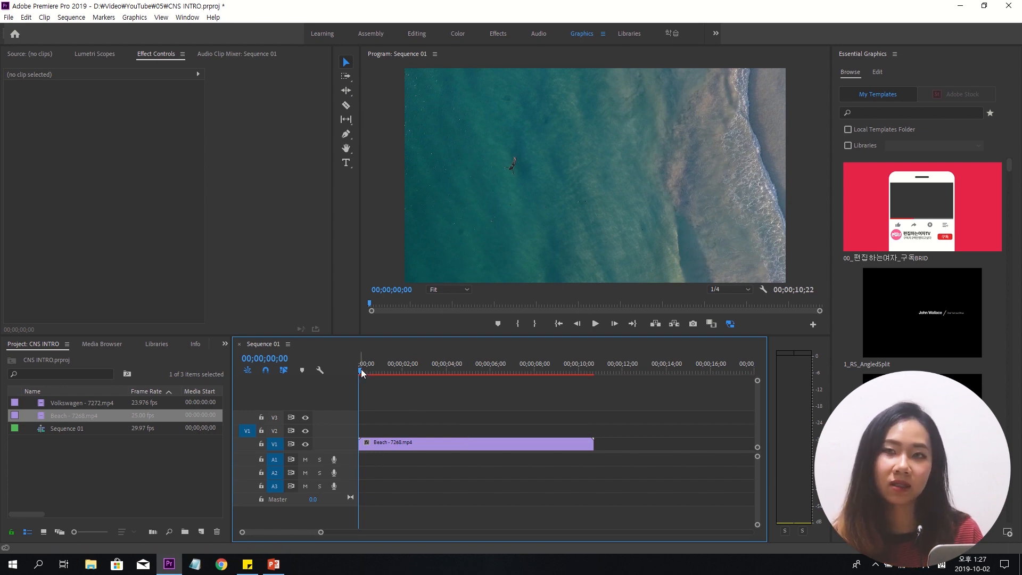
Ripple-trim the start of the Beach clip up to 00;00;02;00, removing its first two seconds
drag(361, 373, 404, 377)
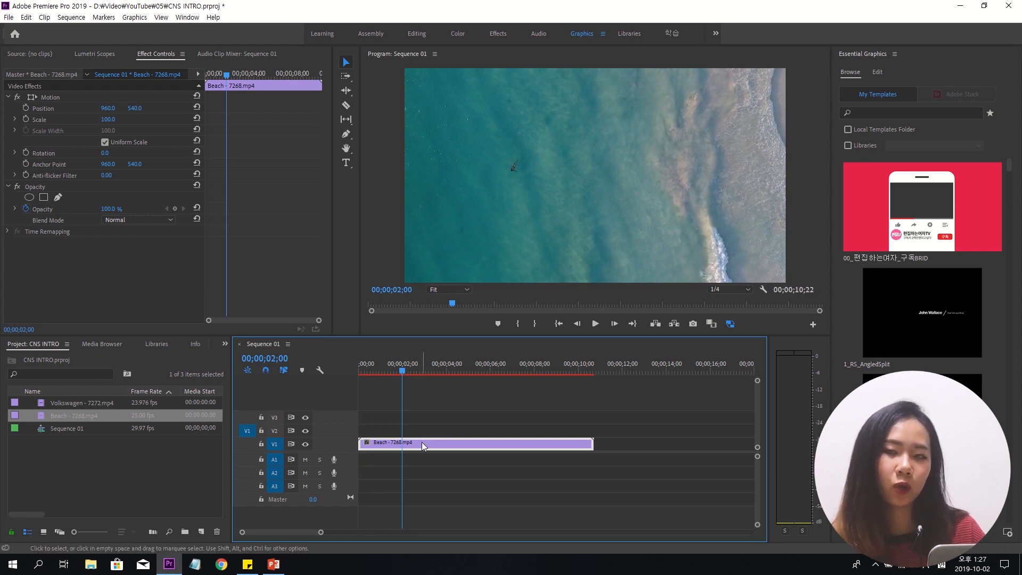
key(q)
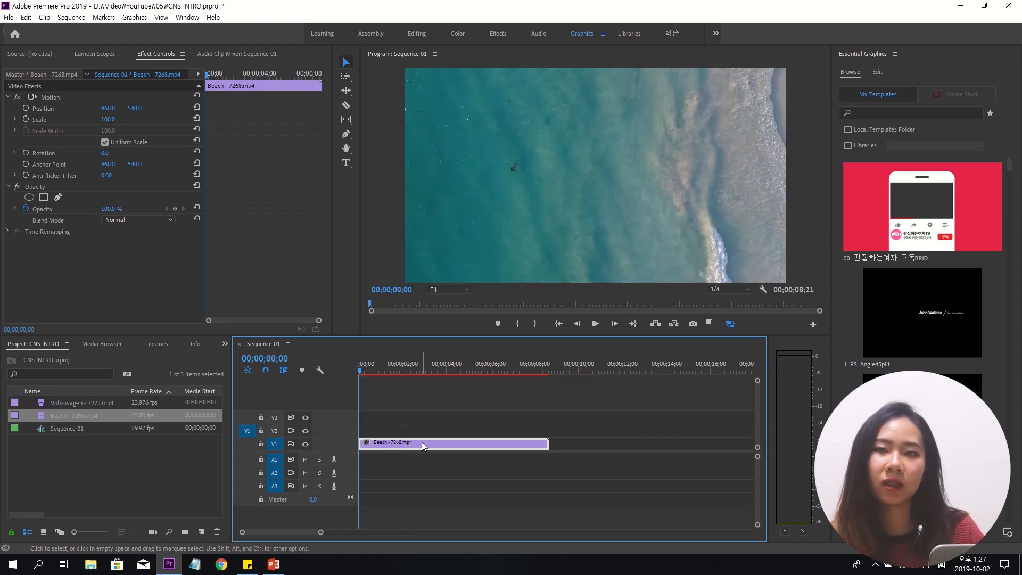
key(ctrl+z)
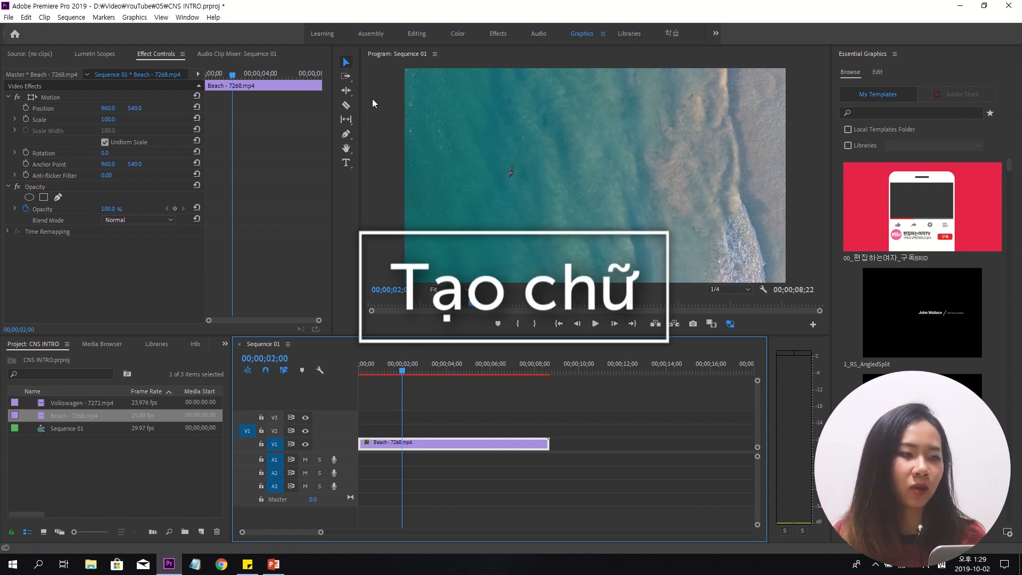
Add a text layer reading TRAVEL over the Beach clip at 00;00;02;00
click(346, 163)
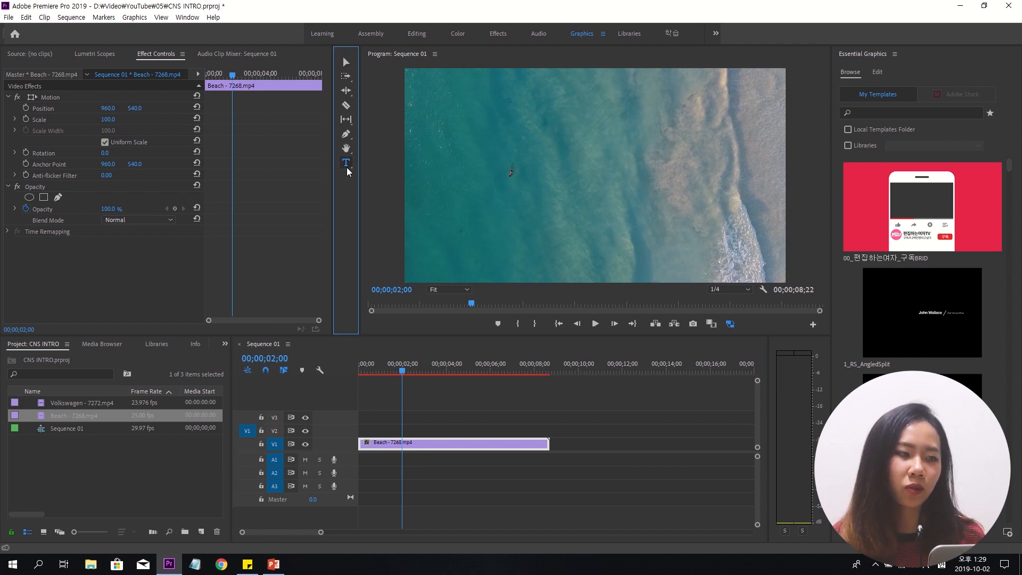
click(513, 163)
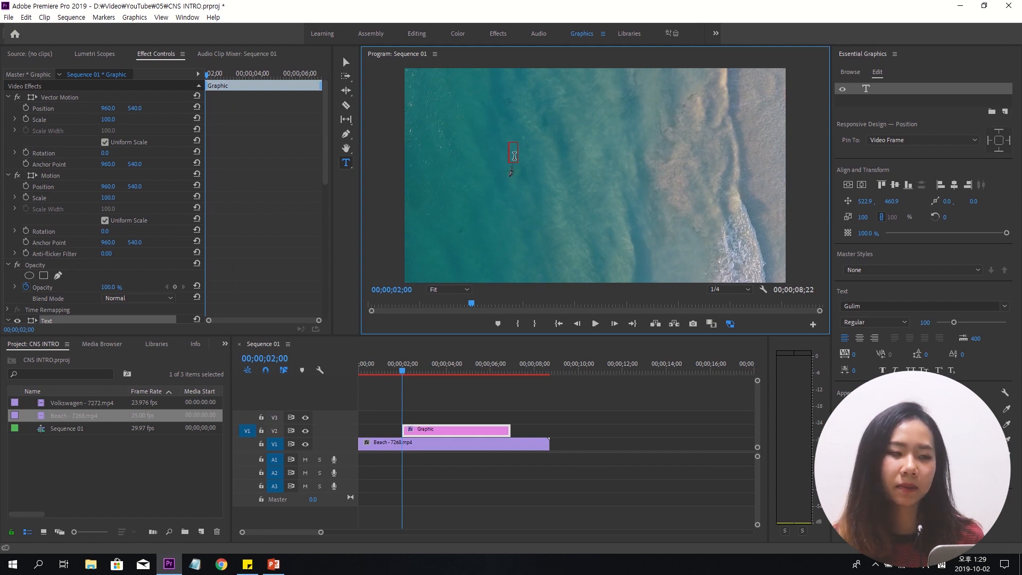
text(TRAVEL)
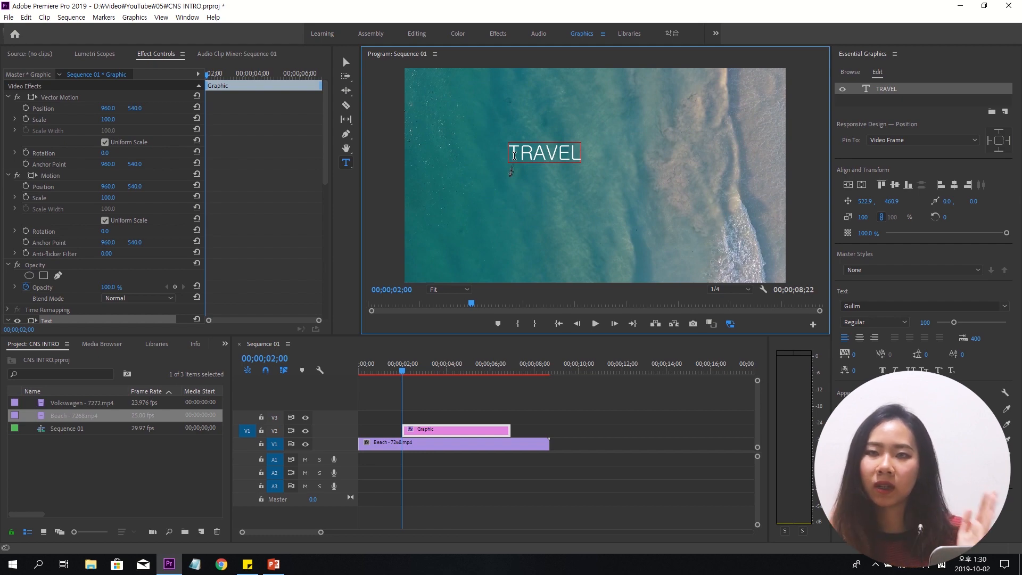
Set the TRAVEL text's font to TmonMonsori and its font size to 300
click(531, 151)
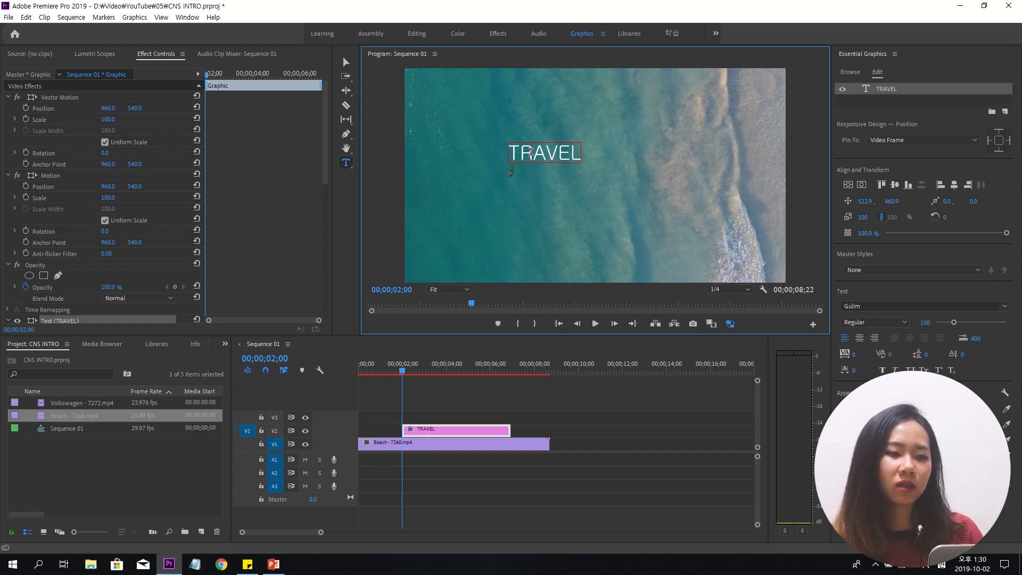
double_click(531, 151)
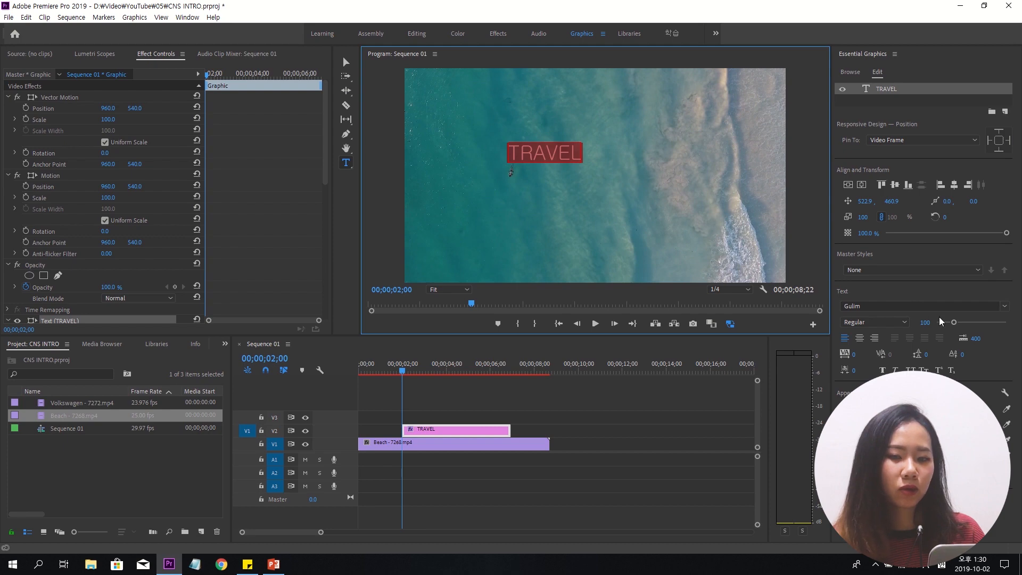
click(1004, 307)
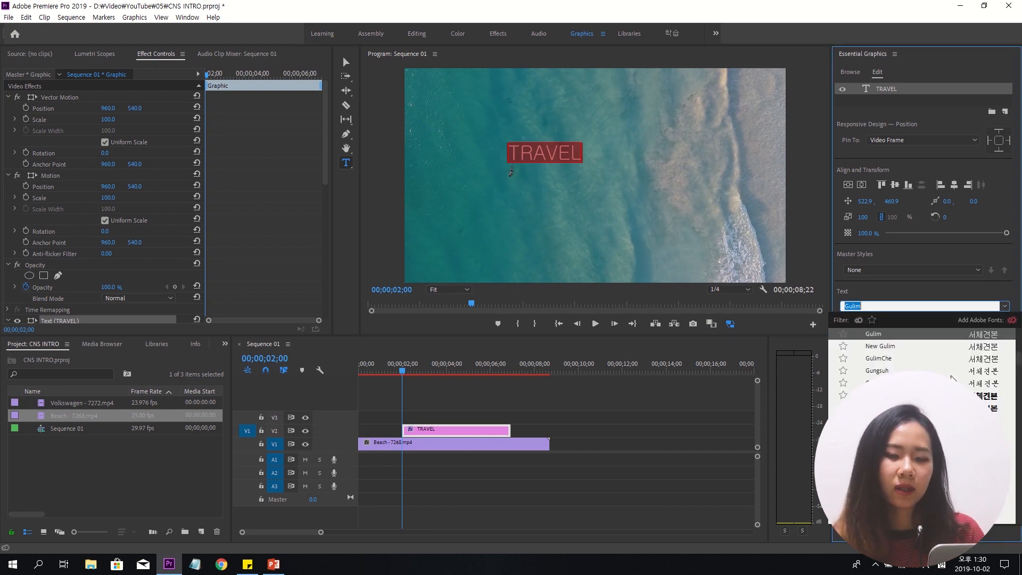
scroll(929, 420, down, 8)
scroll(929, 420, down, 3)
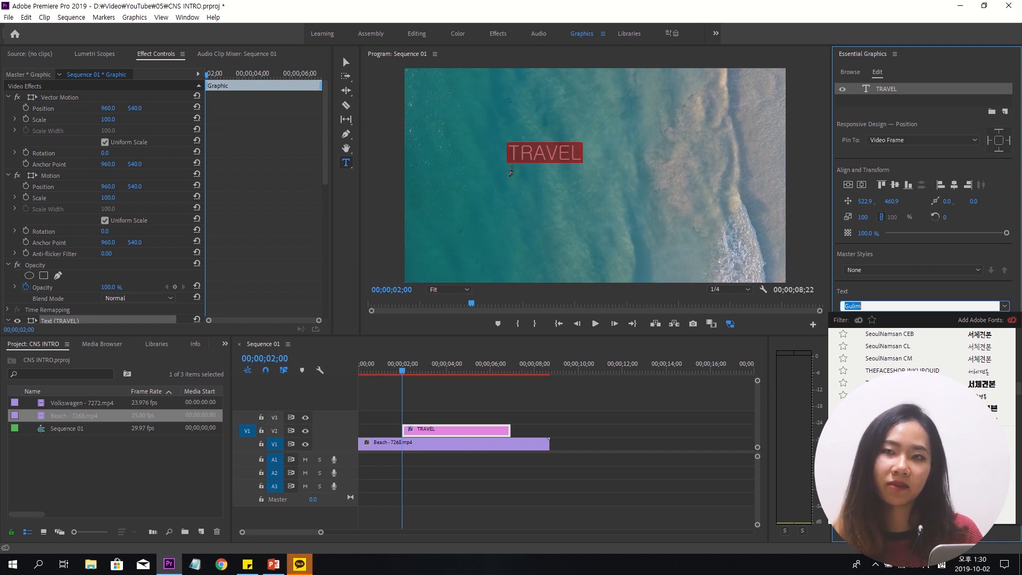
click(900, 383)
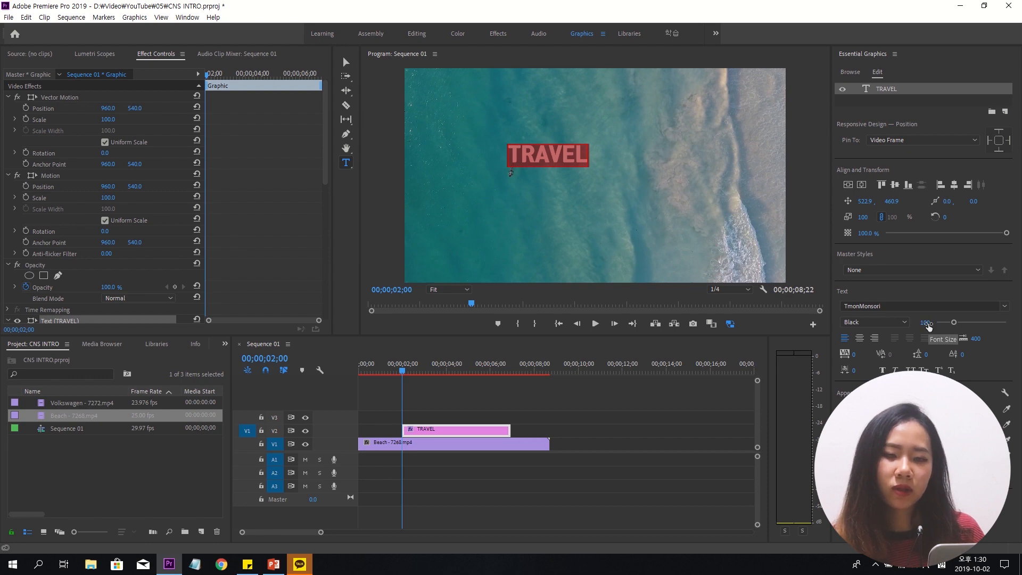
click(927, 323)
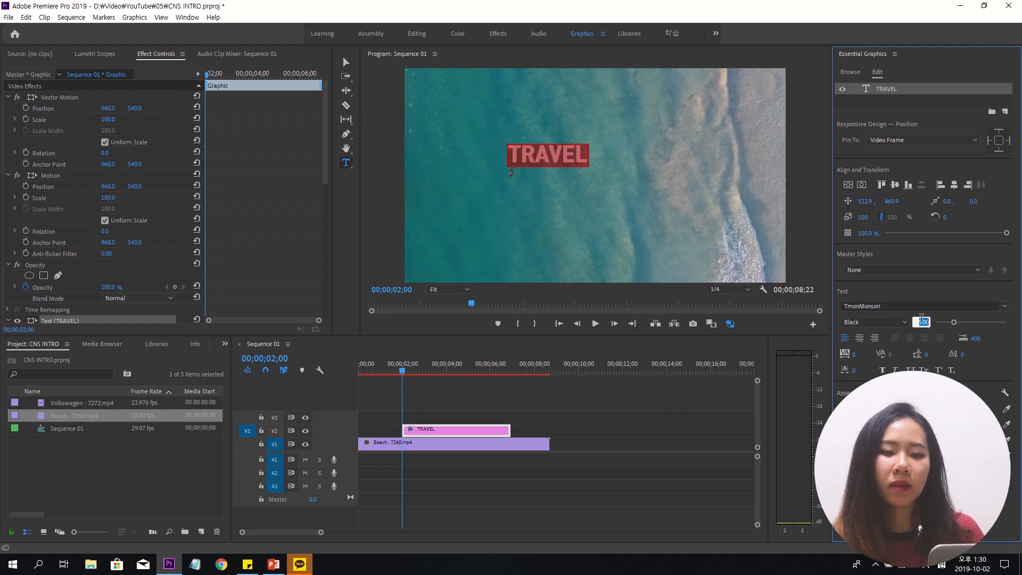
text(300)
key(Return)
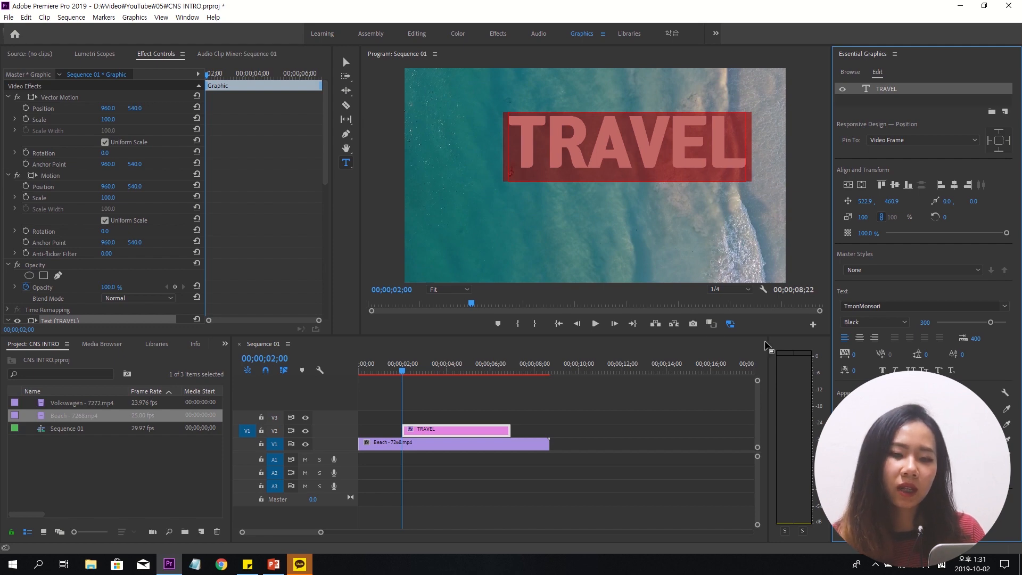
Center-align the TRAVEL text and center it vertically and horizontally in the video frame
click(860, 338)
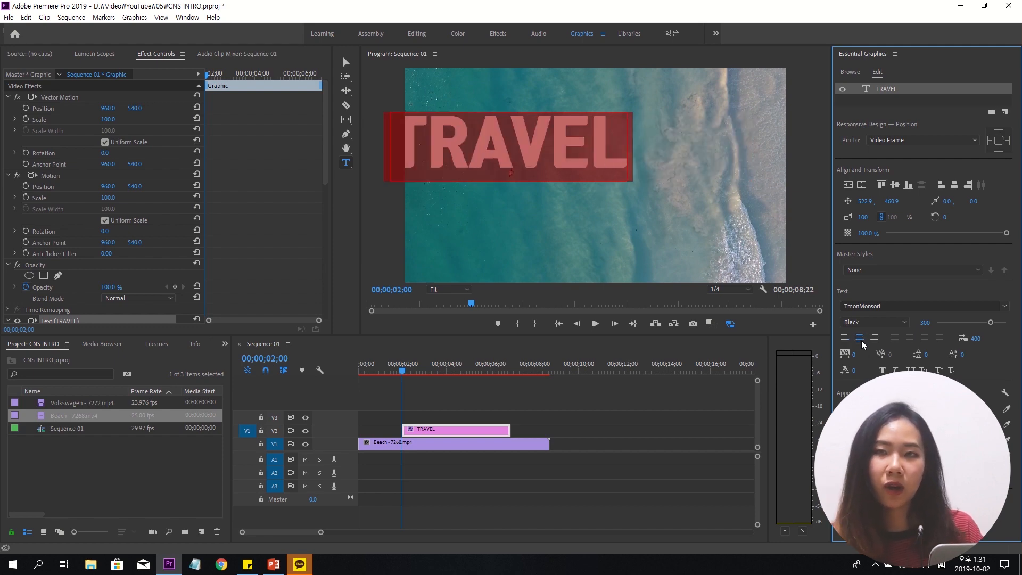
click(861, 185)
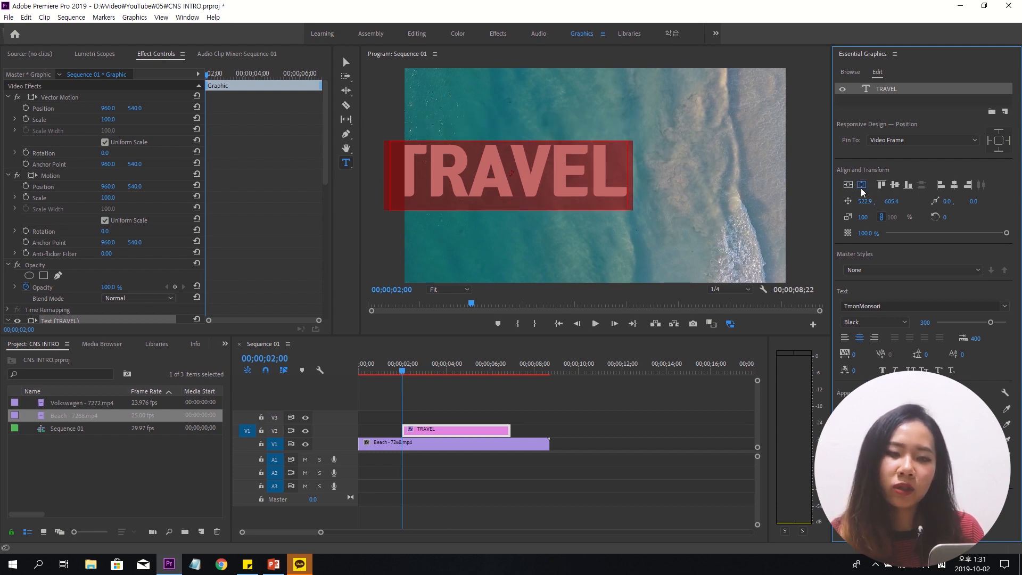
click(861, 186)
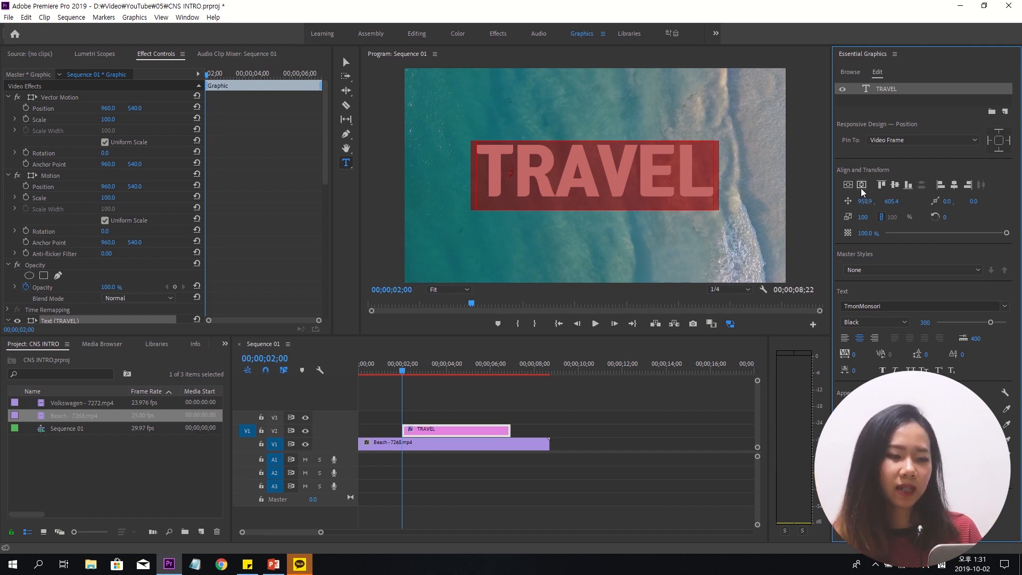
Extend the TRAVEL graphic on track V2 to the end of the Beach clip
drag(510, 430, 550, 430)
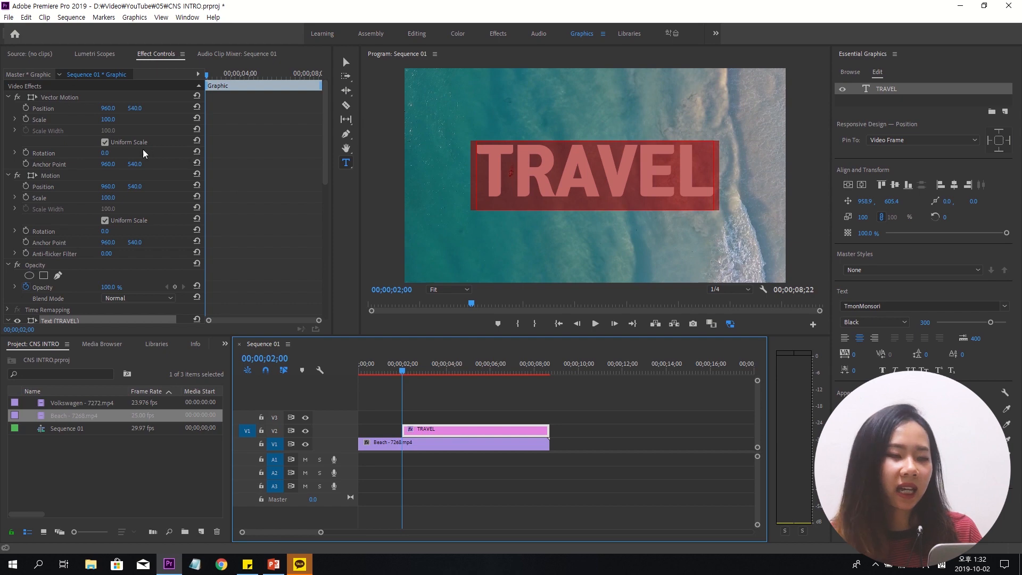
Try lowering the TRAVEL text layer's Transform opacity to 0% and restore it to 100%
drag(325, 119, 325, 203)
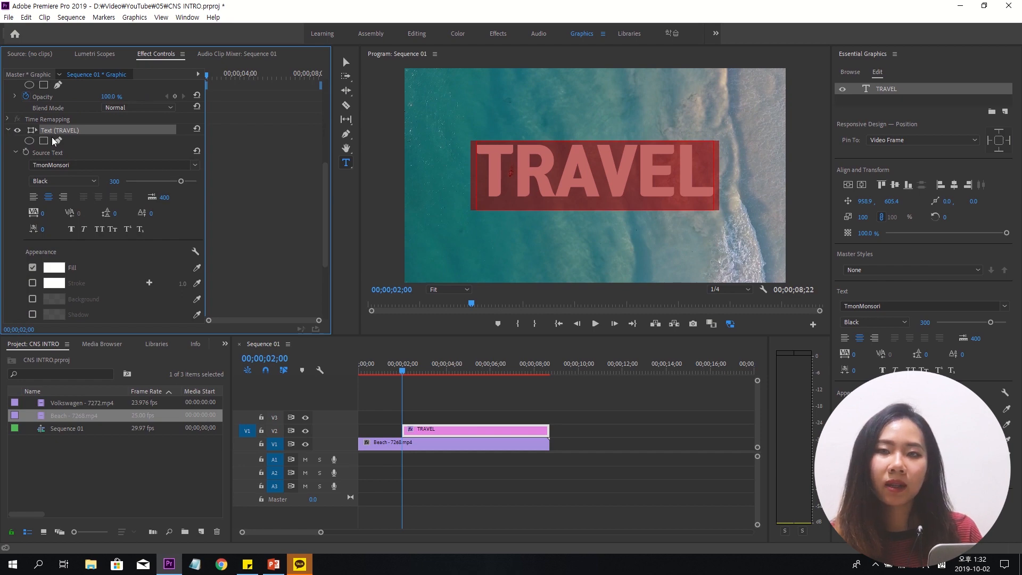
drag(327, 184, 317, 267)
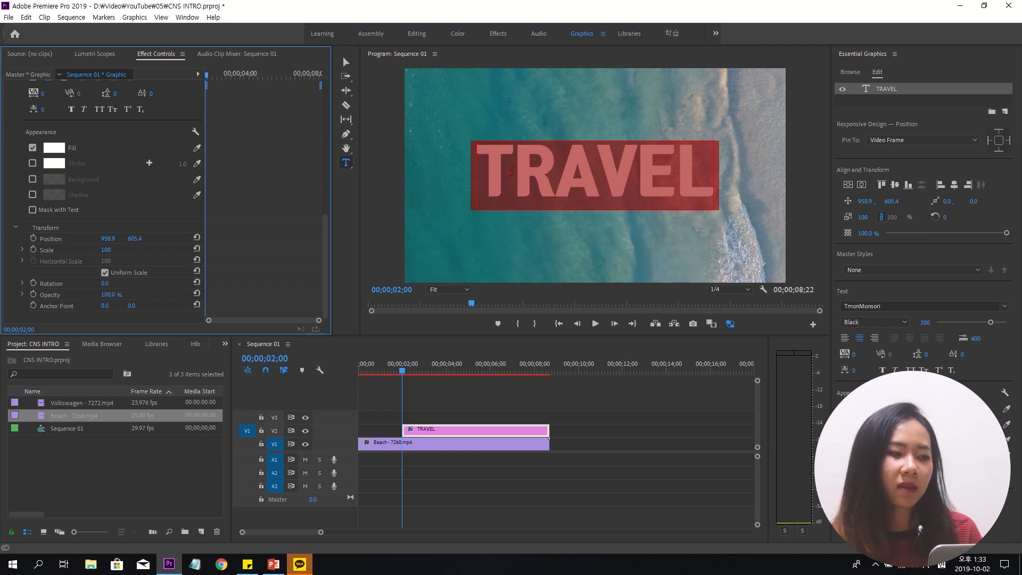
drag(116, 294, 74, 294)
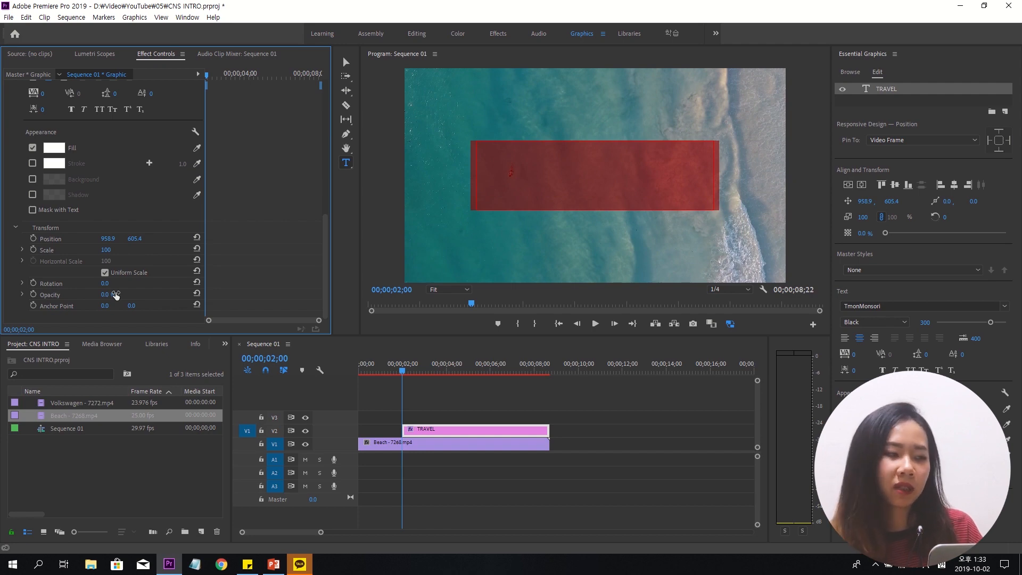
drag(116, 295, 155, 274)
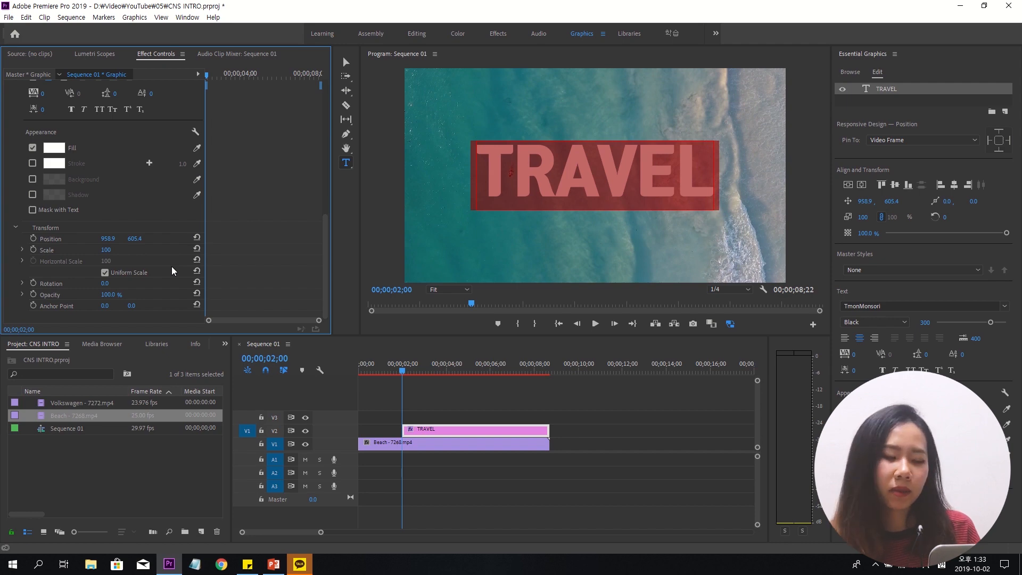
Add Position and Scale keyframes in the TRAVEL text's Transform settings at 00;00;04;00
click(277, 359)
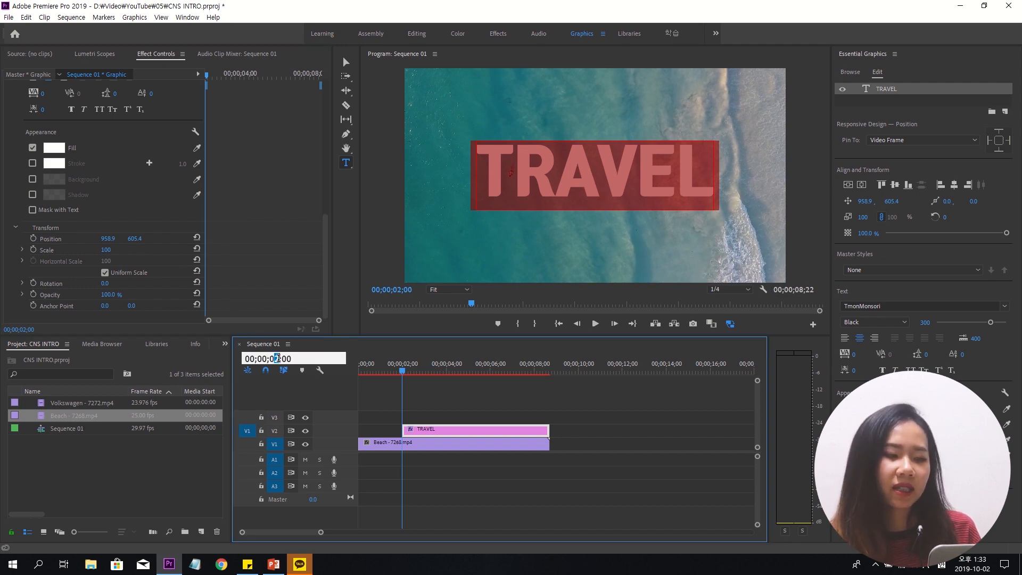
text(4)
key(Return)
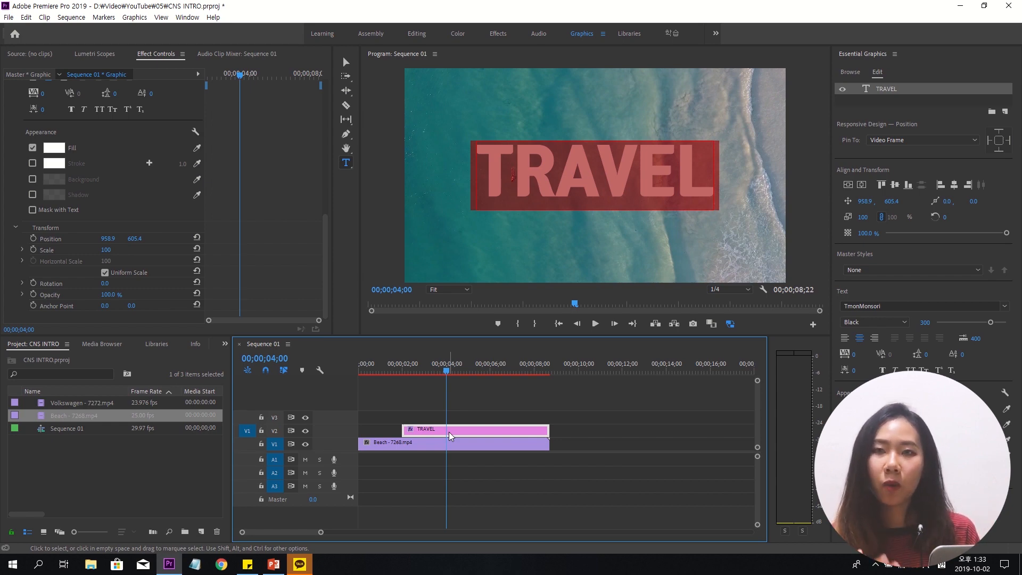
click(34, 240)
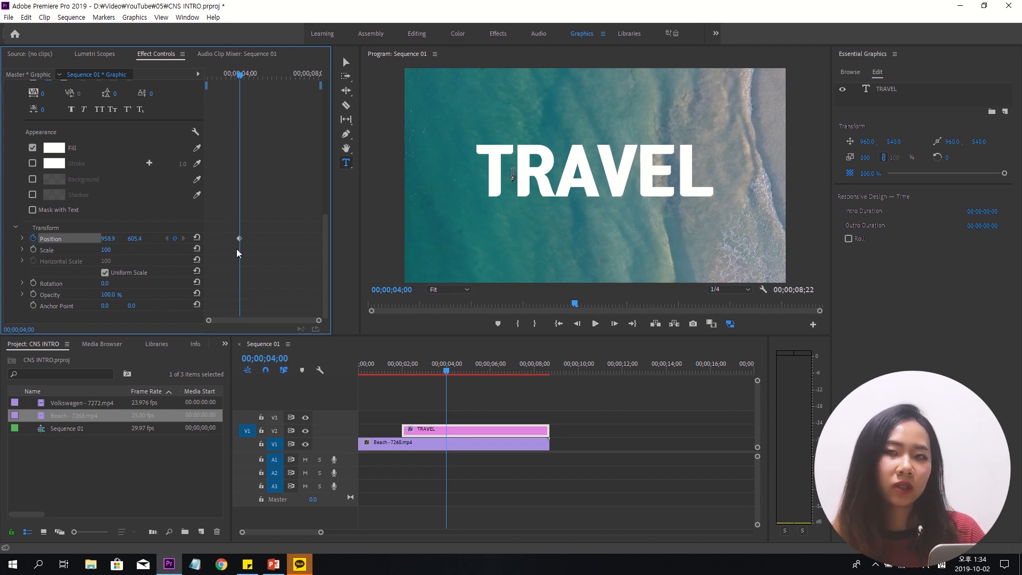
click(33, 249)
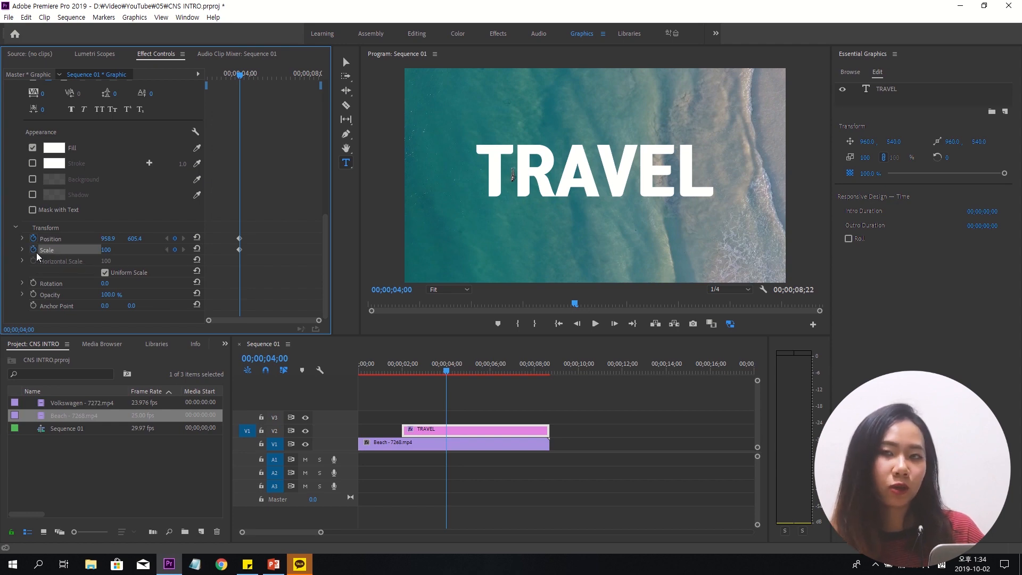
Add a TRAVEL text Scale keyframe of 2500 at 00;00;07;00
click(271, 358)
text(700)
key(Return)
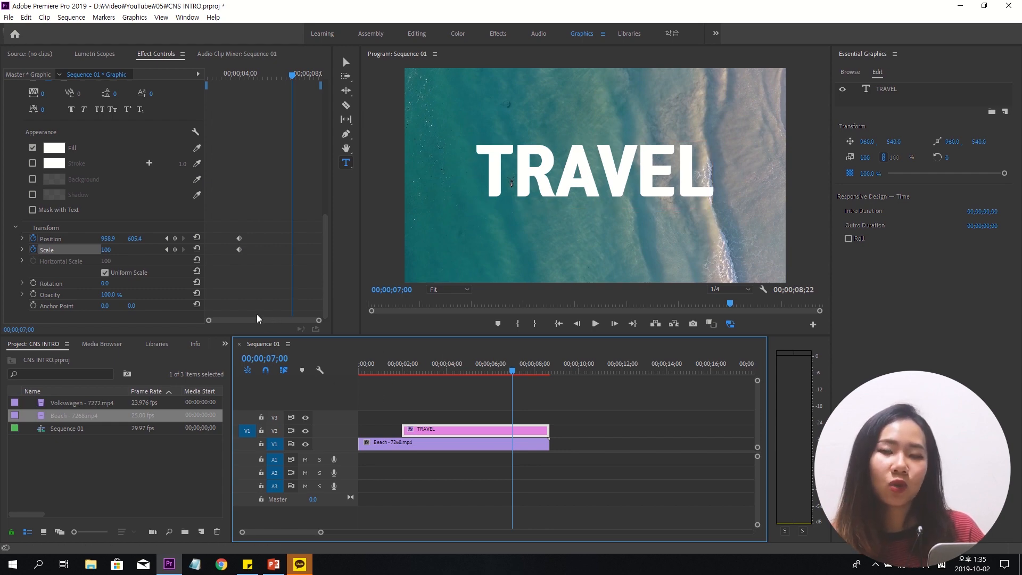
click(108, 251)
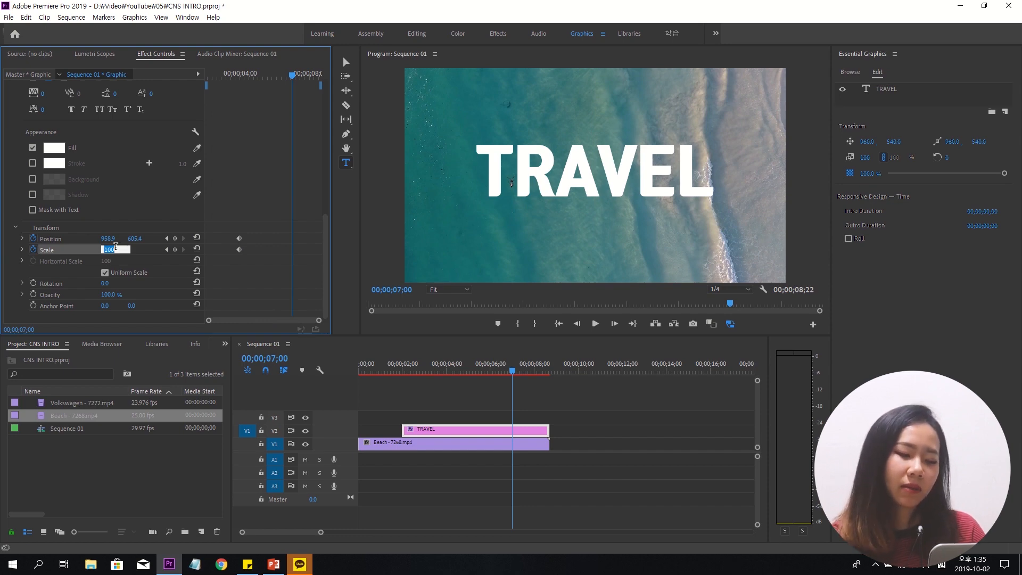
text(2500)
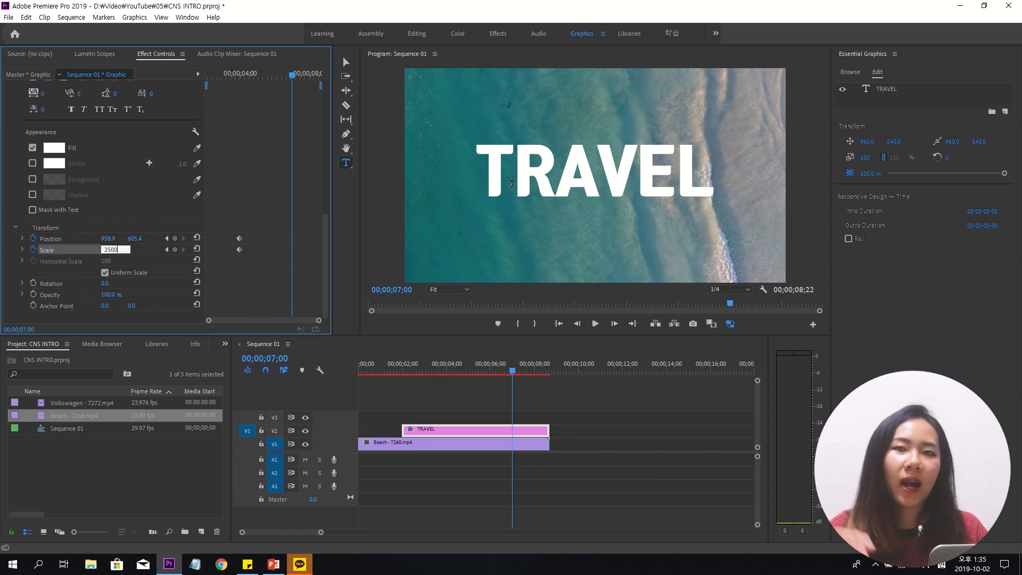
key(Return)
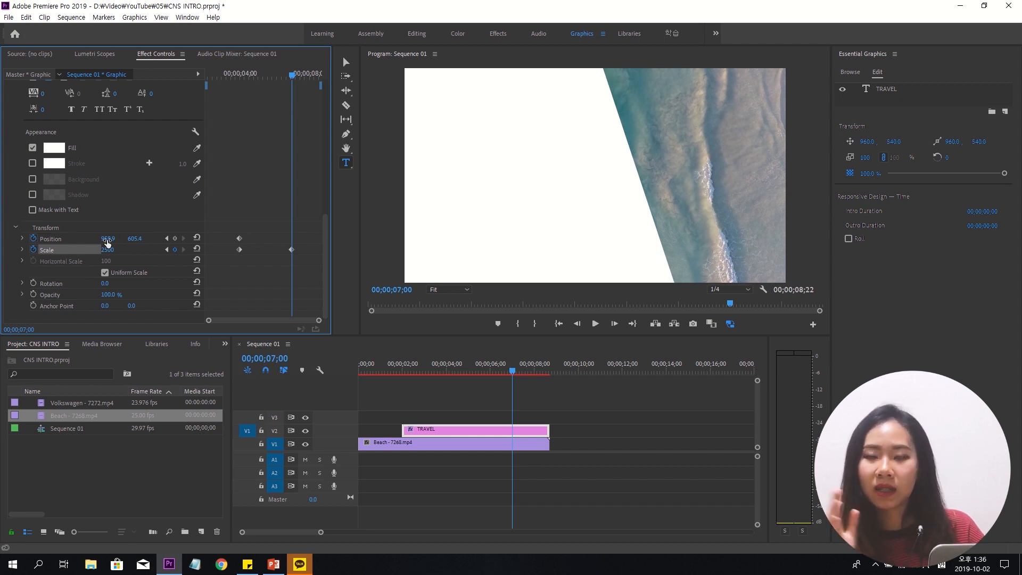
Shift the TRAVEL text's Transform Position at 00;00;07;00 to about 2104.9, 1262.4 so the white lettering fills the frame
drag(107, 240, 652, 240)
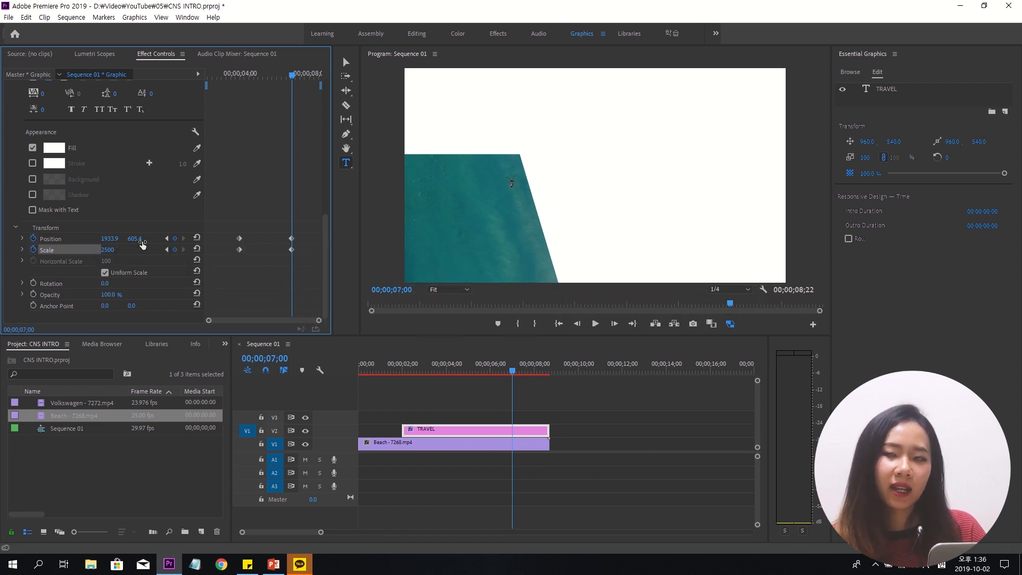
drag(142, 244, 492, 244)
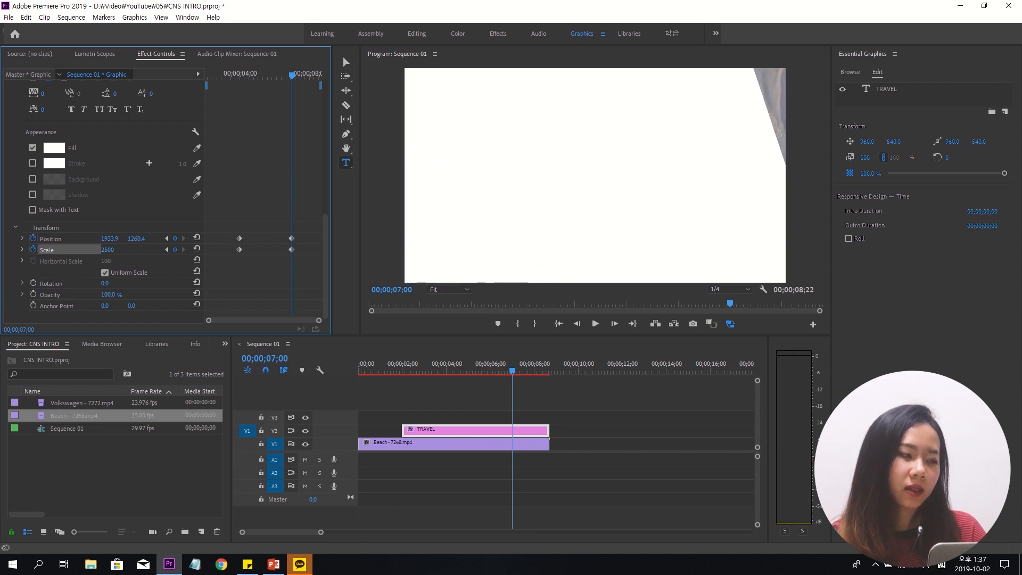
drag(109, 238, 199, 238)
Play the sequence from the beginning to review the TRAVEL zoom animation
click(499, 404)
key(Home)
key(space)
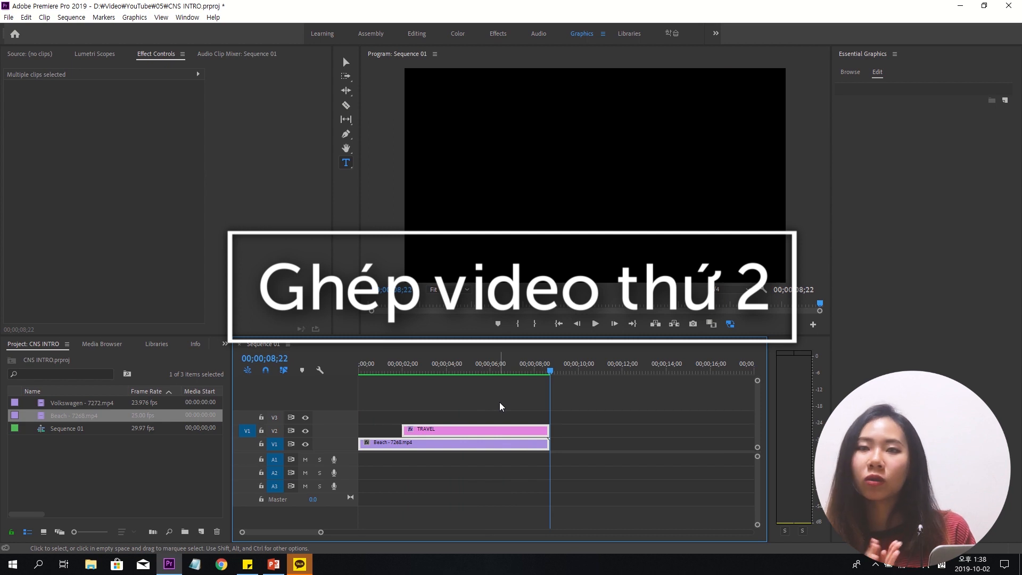
Duplicate the TRAVEL graphic from track V2 and place the copy on V4 at the same time, leaving V3 empty
click(428, 403)
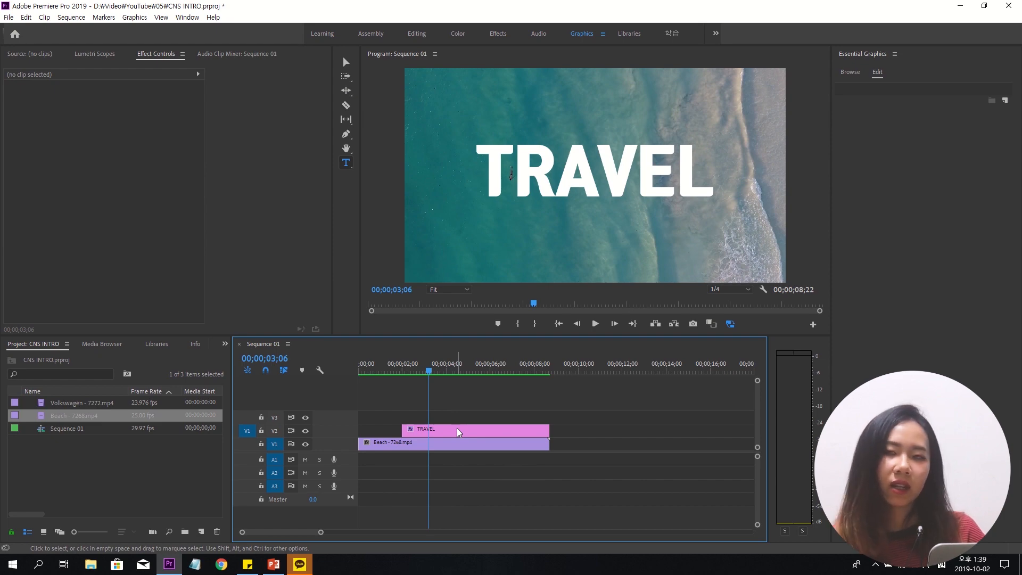
click(456, 428)
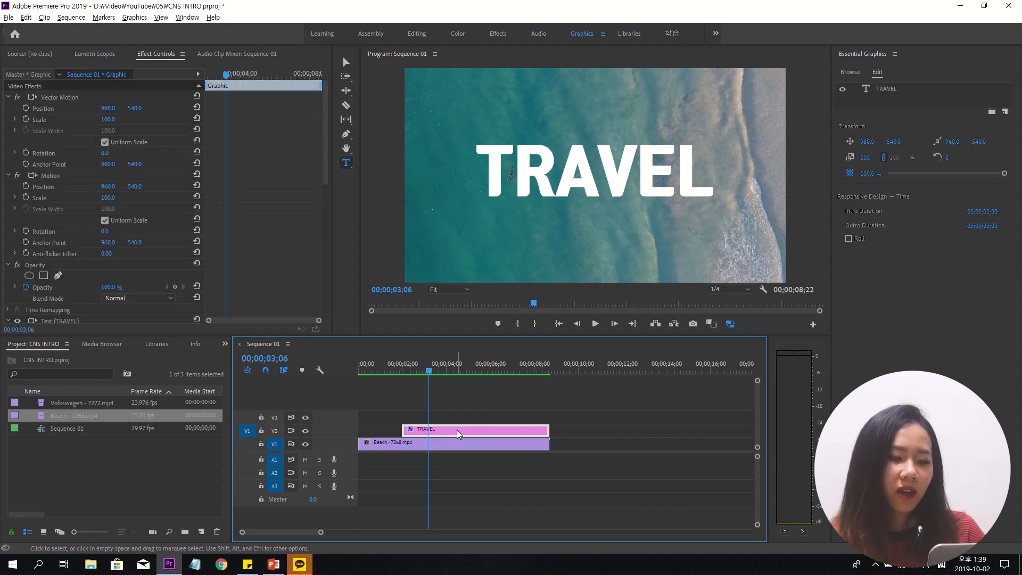
drag(456, 430, 458, 420)
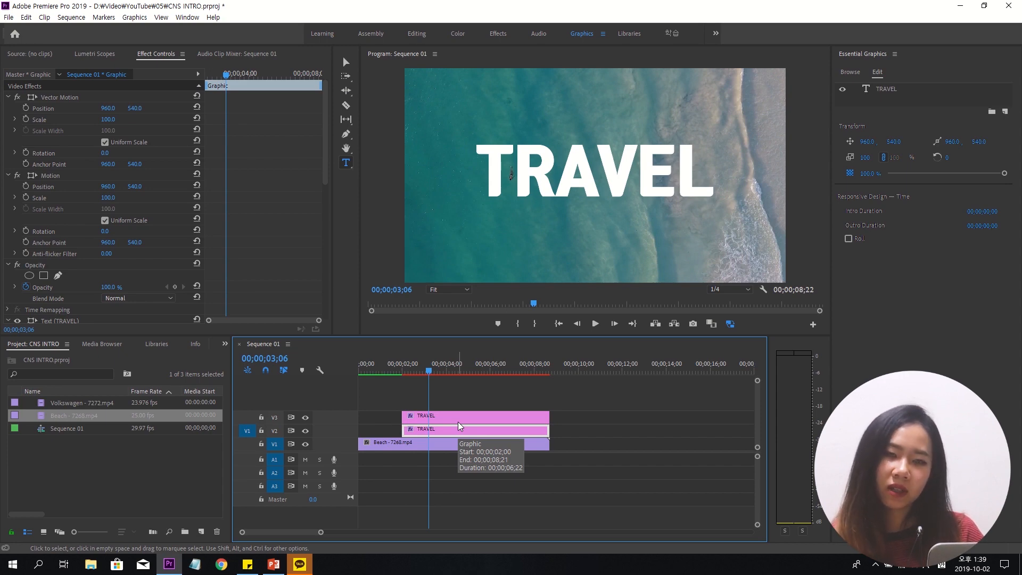
drag(462, 418, 430, 413)
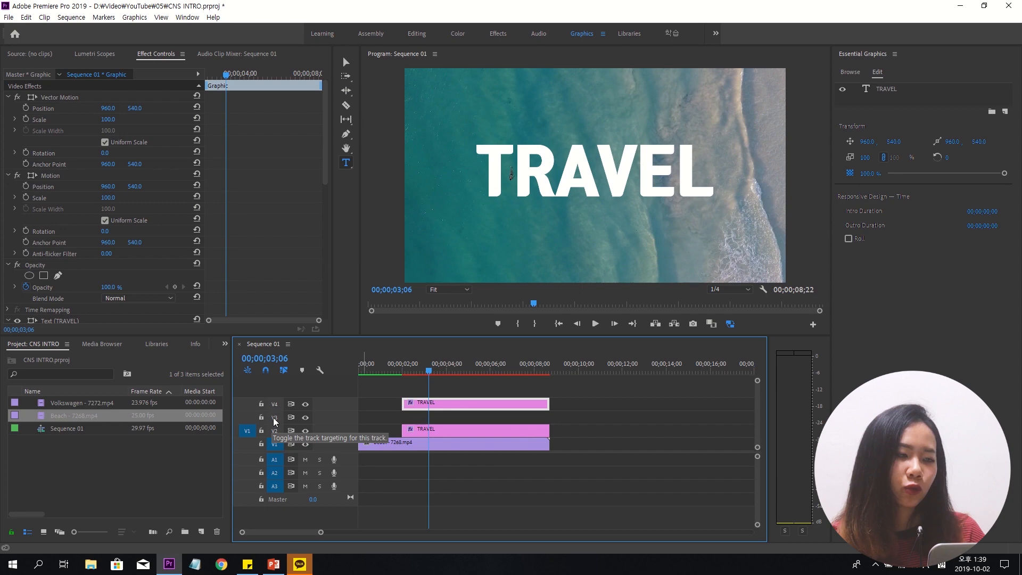
Place Volkswagen - 7272.mp4 on track V3 starting at 00;00;04;00, between the two TRAVEL graphics
drag(324, 171, 328, 325)
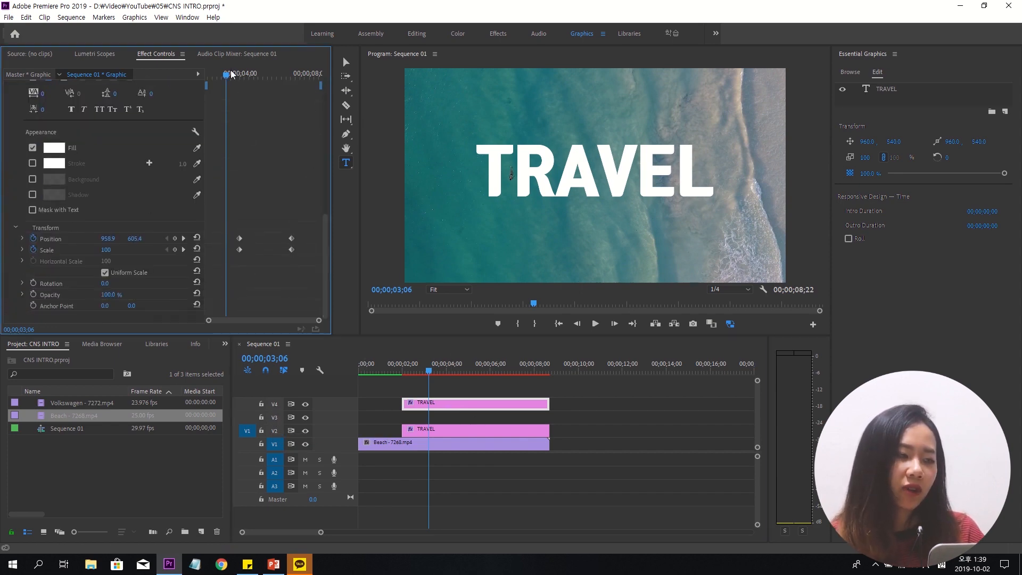
drag(235, 75, 241, 79)
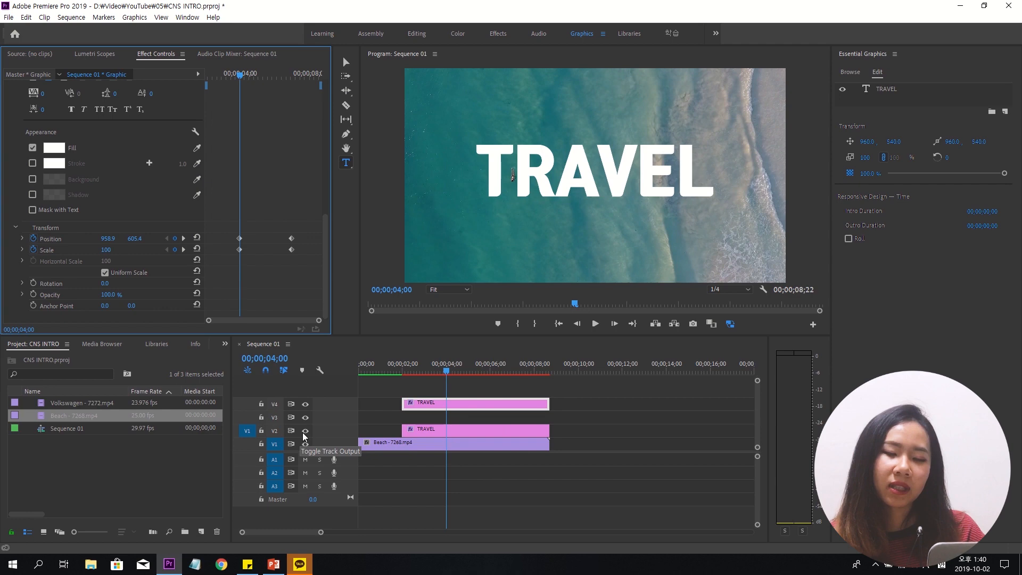
drag(56, 404, 450, 424)
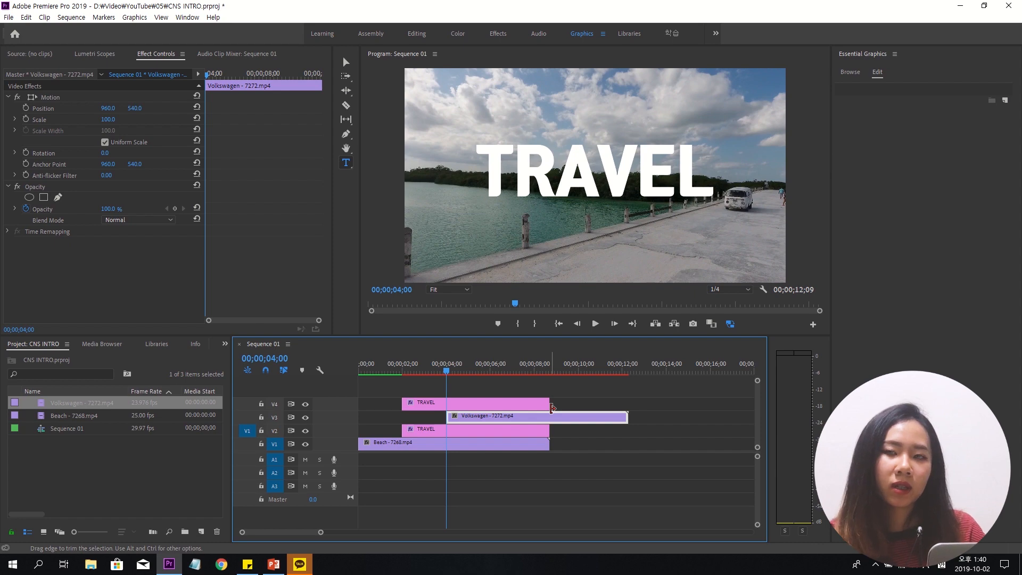
click(458, 430)
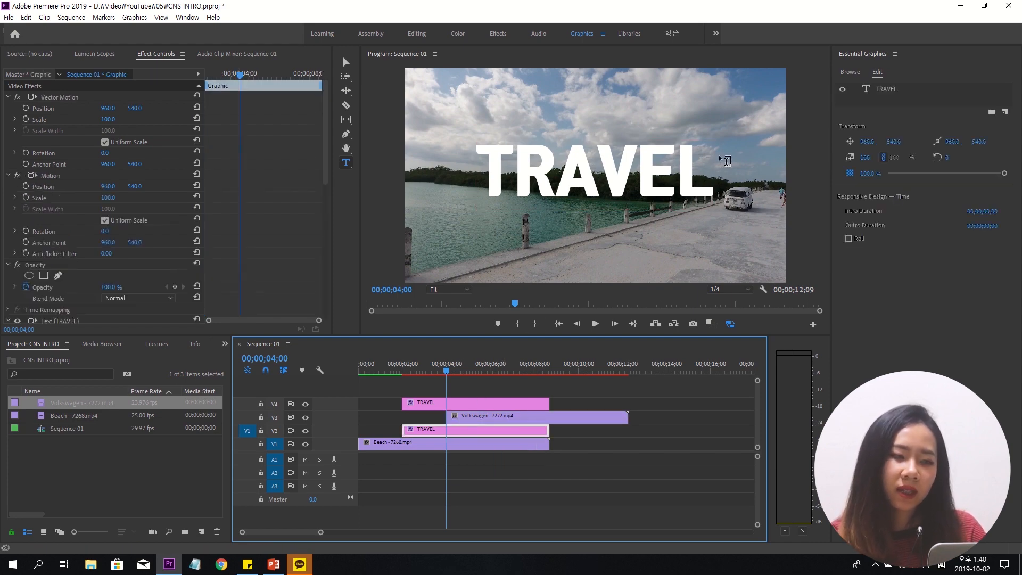
click(461, 406)
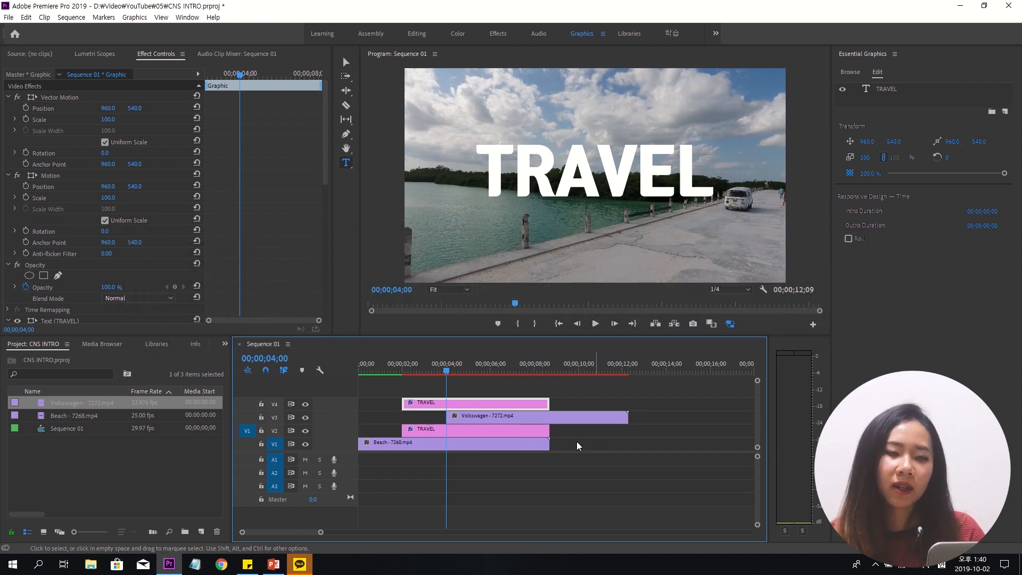
Apply the Track Matte Key effect to the Volkswagen clip on V3 and set its Matte to Video 4
click(503, 420)
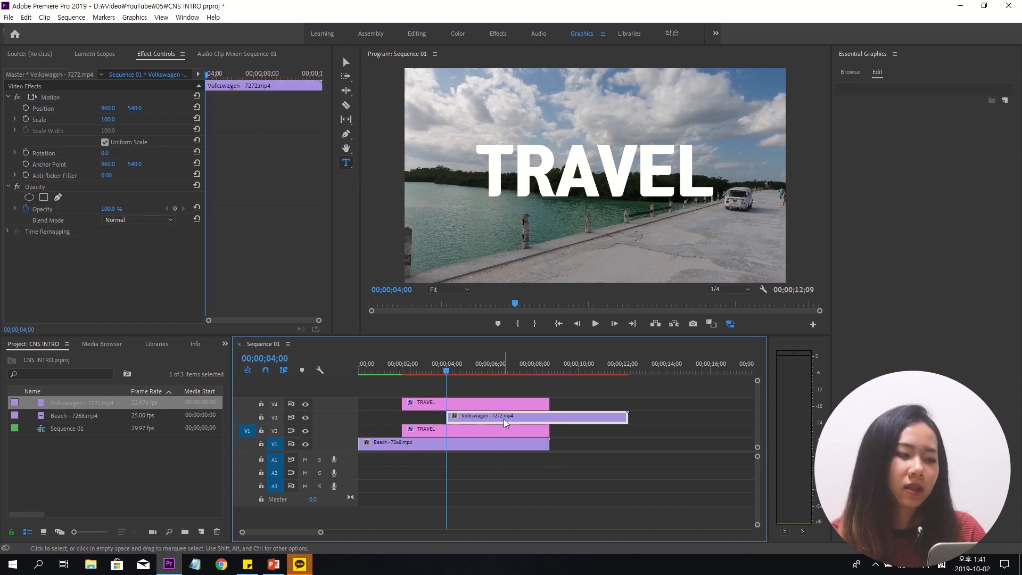
click(225, 344)
click(248, 403)
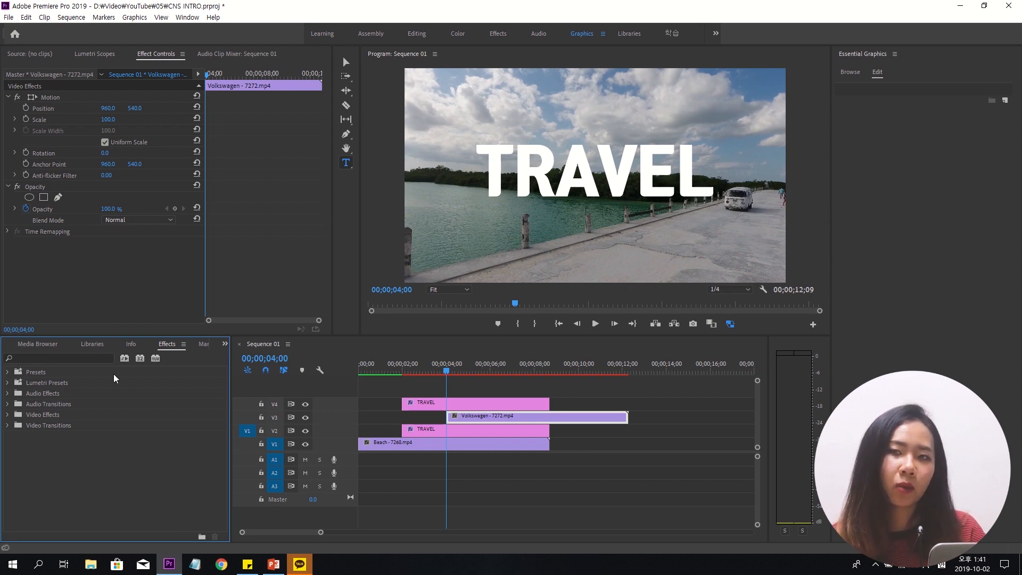
click(97, 357)
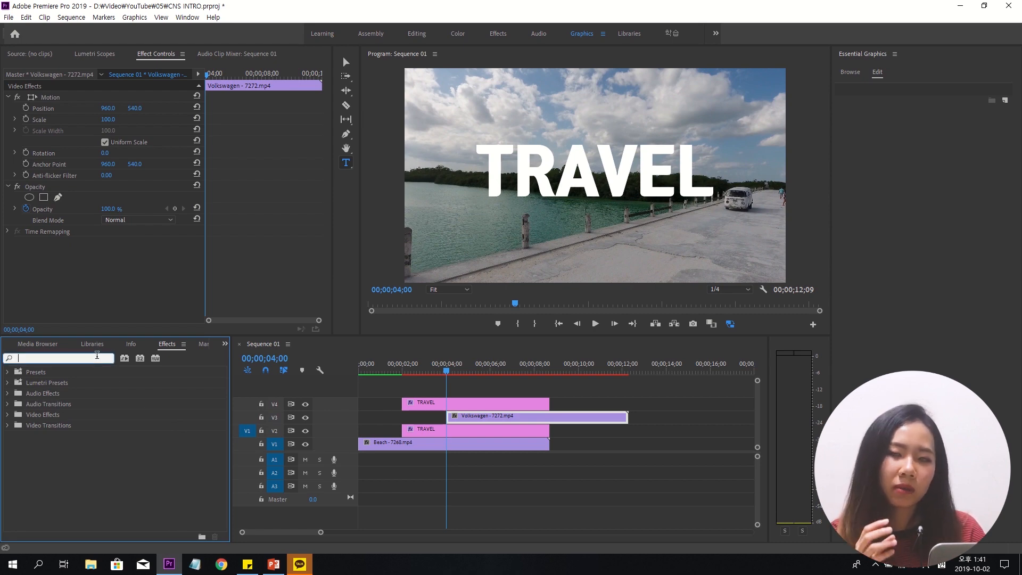
text(t)
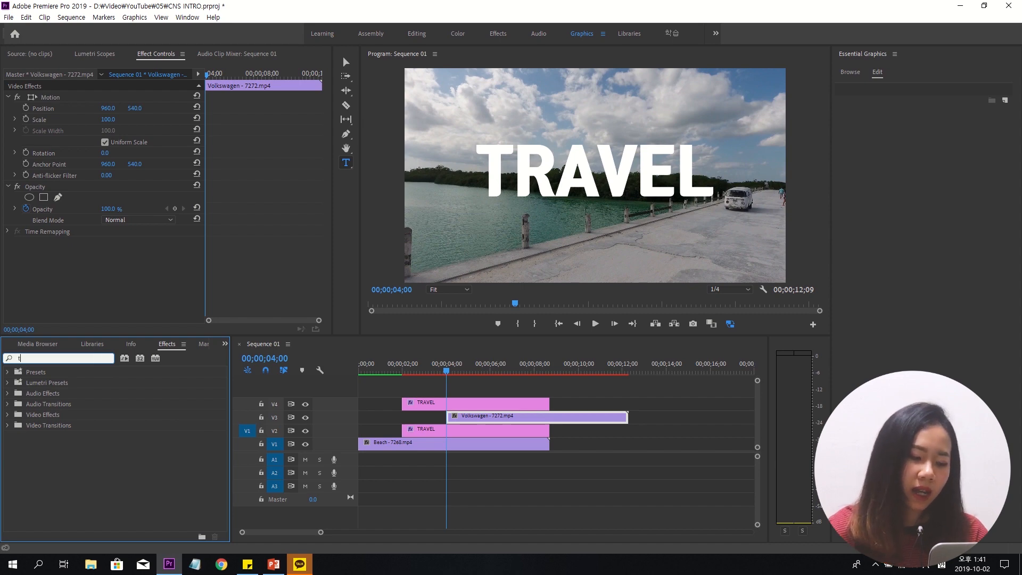
text(rack)
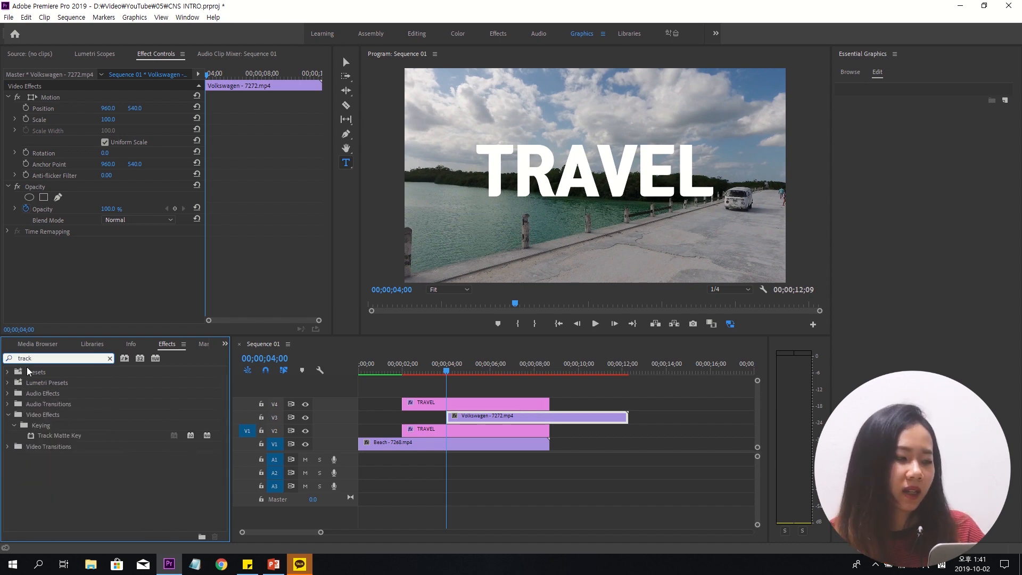
drag(61, 439, 475, 416)
click(475, 416)
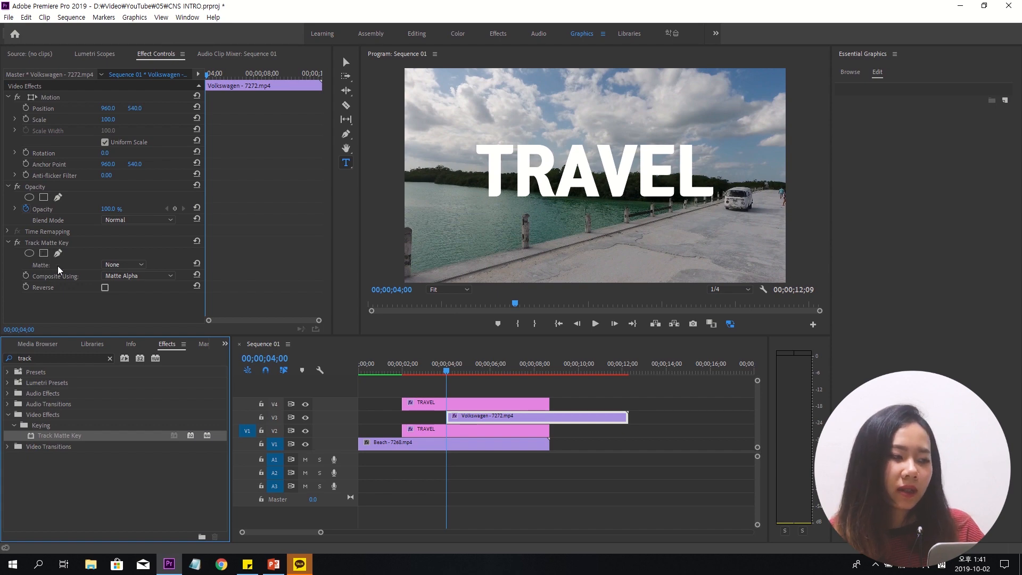
click(120, 265)
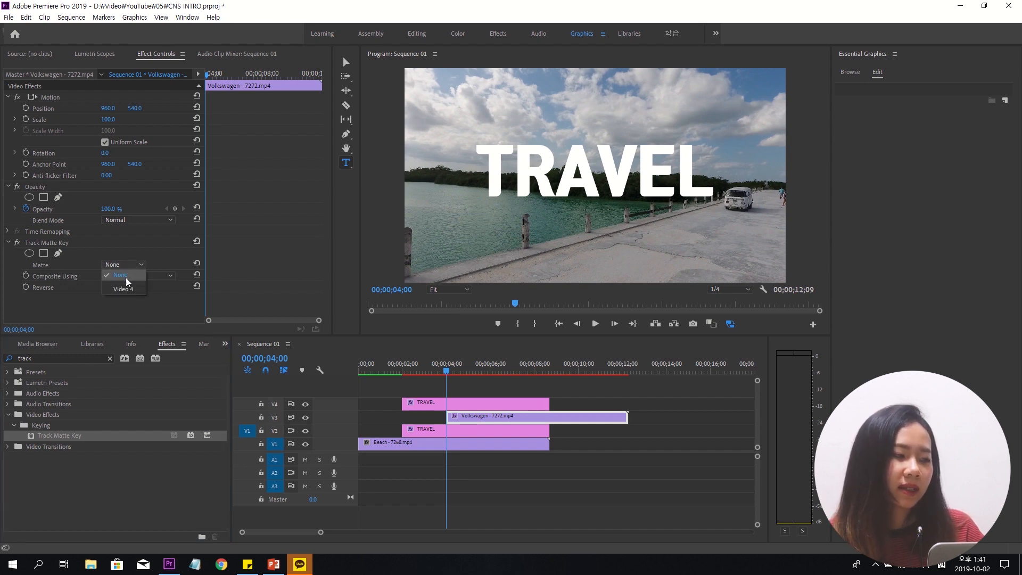
click(129, 287)
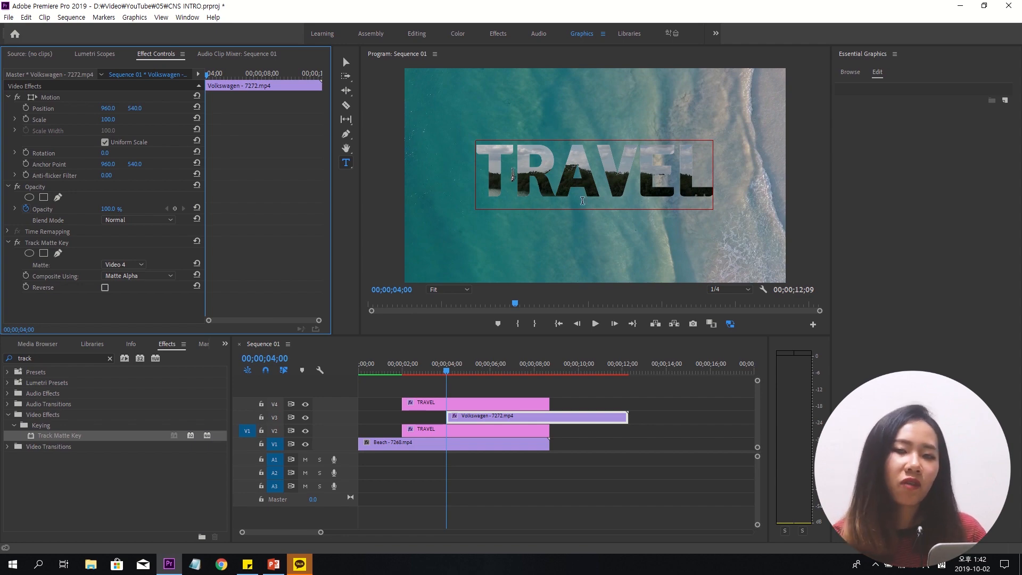
Add a 0% Opacity keyframe at 00;00;04;00 in the Transform settings of the TRAVEL graphic on V4
click(481, 401)
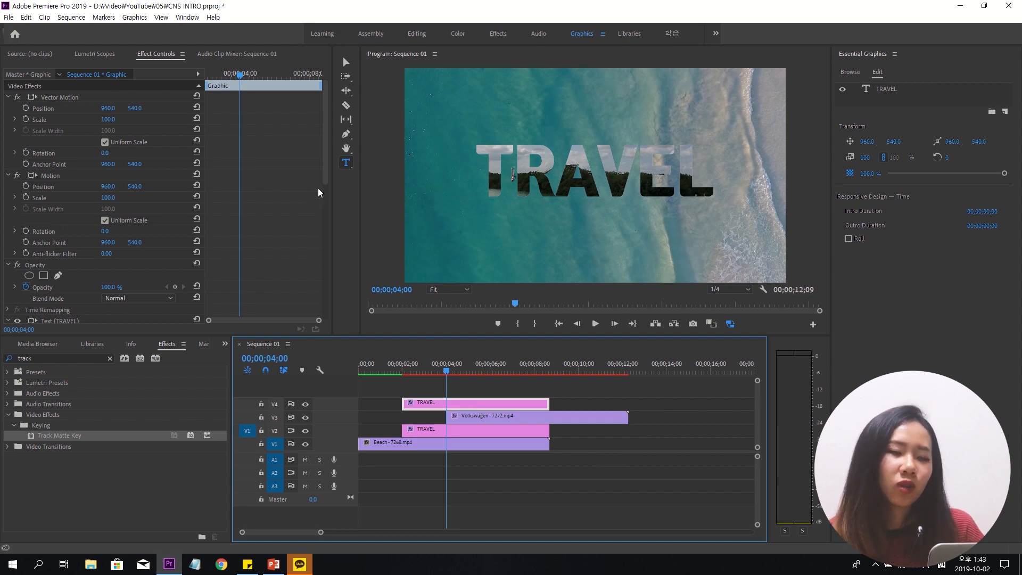
drag(326, 171, 326, 322)
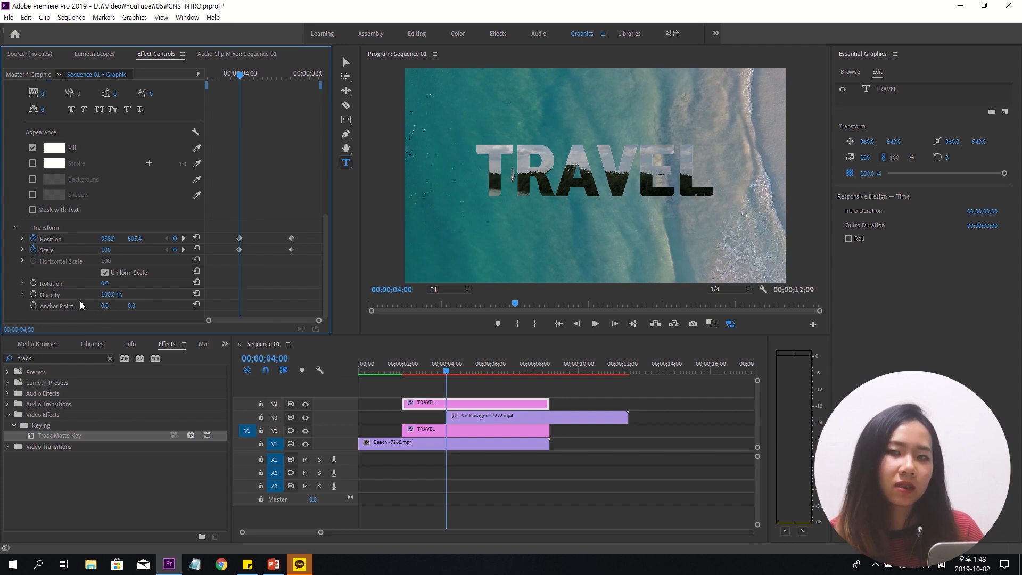
click(33, 295)
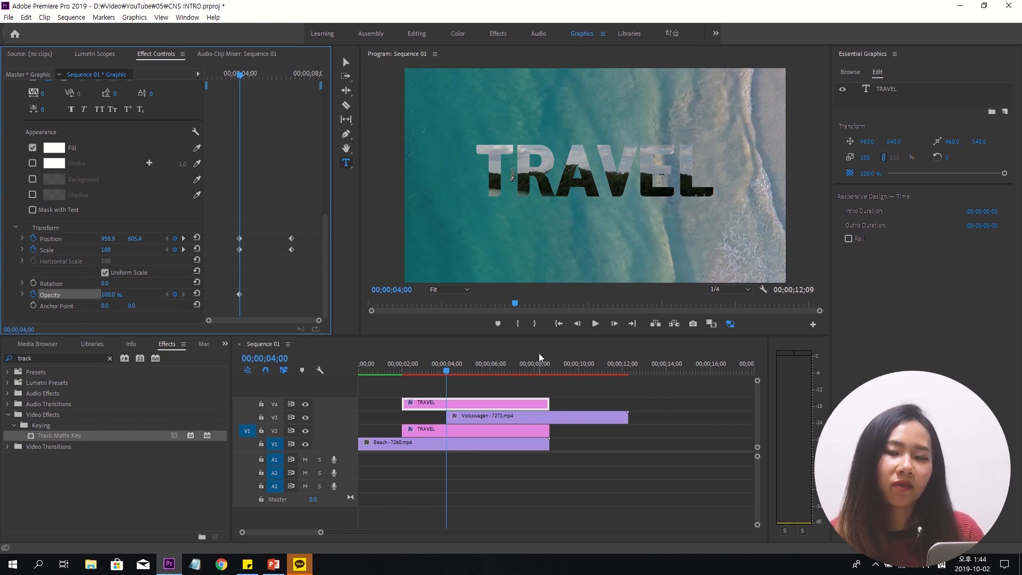
click(112, 294)
text(0)
key(Return)
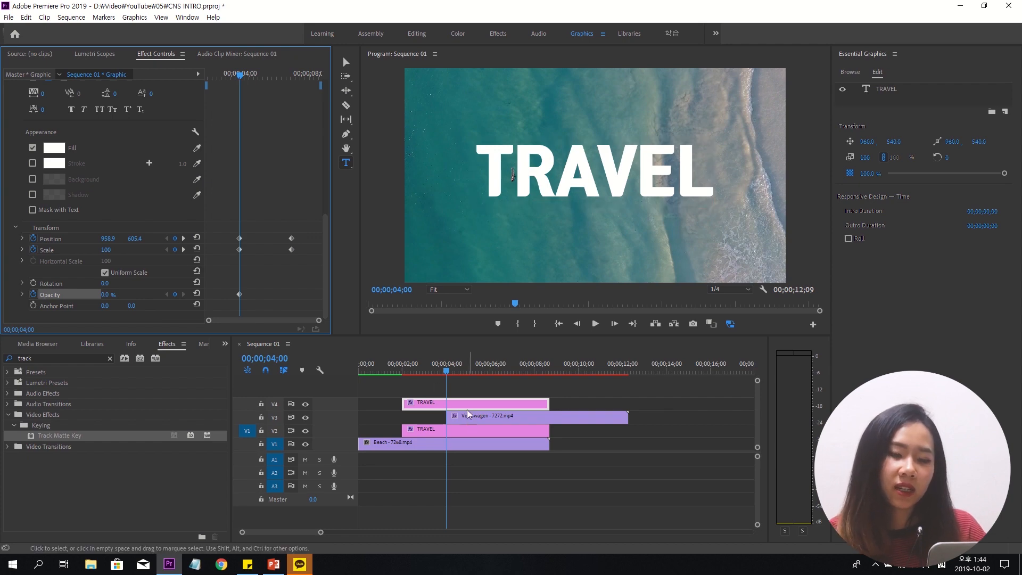
Select the TRAVEL graphic on V4 and move the playhead to 00;00;07;00 with its Transform settings shown
click(456, 432)
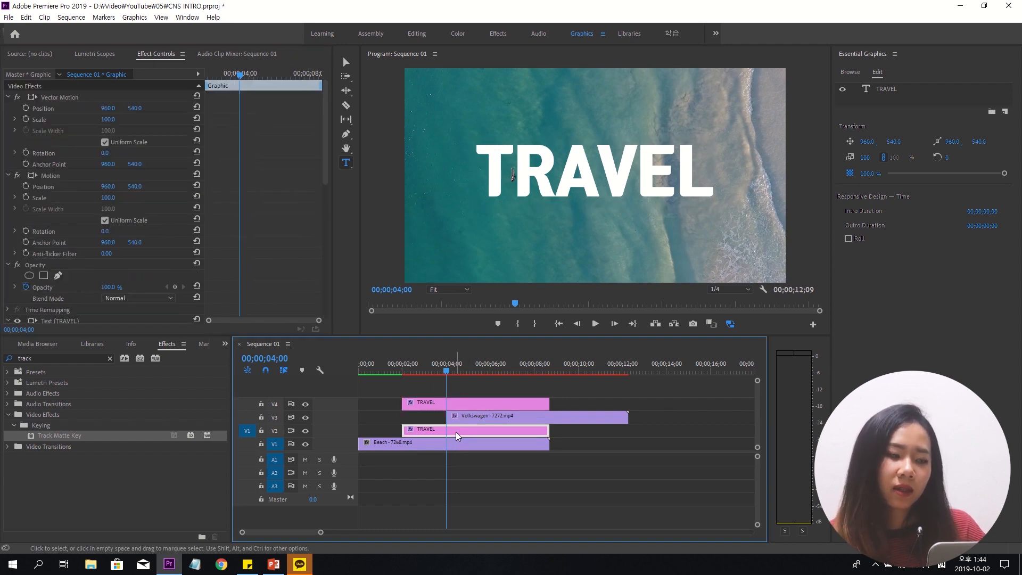
click(461, 402)
drag(323, 174, 326, 319)
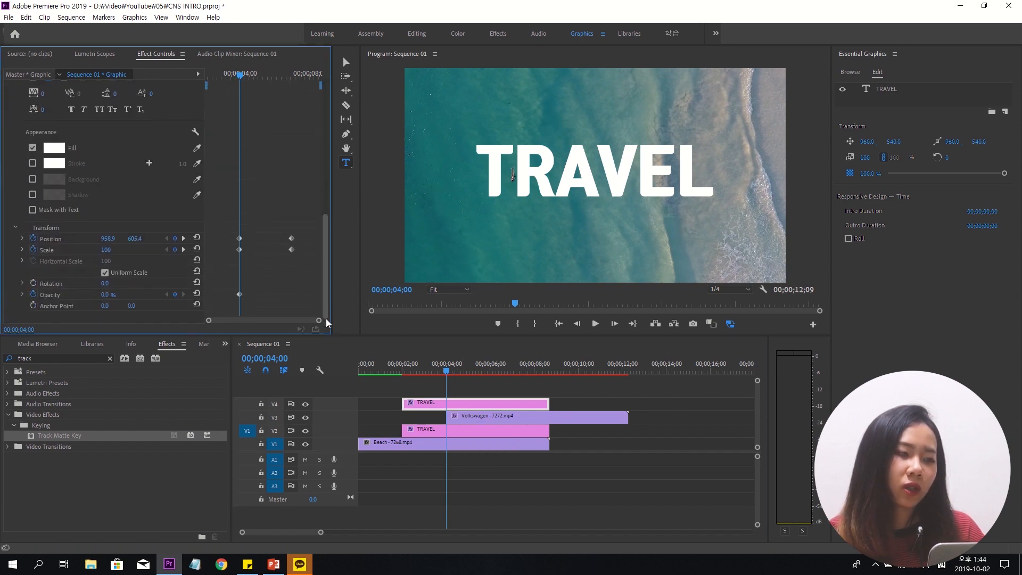
click(274, 360)
text(700)
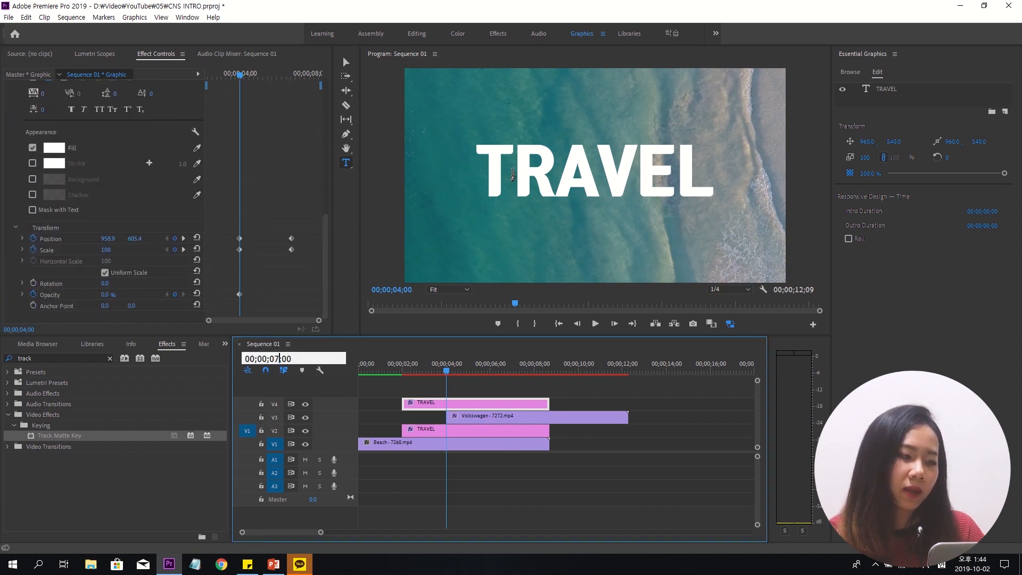
key(Return)
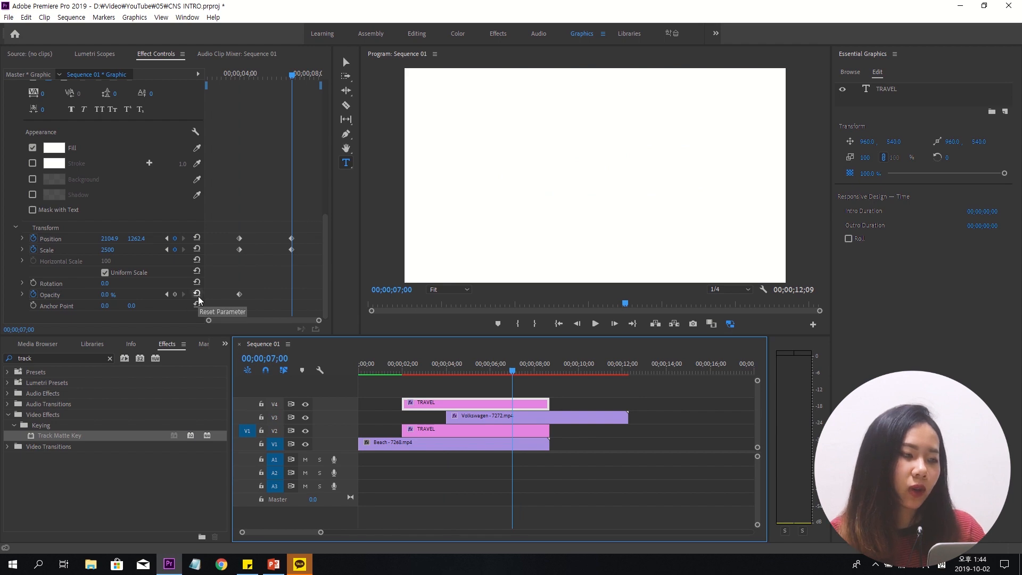